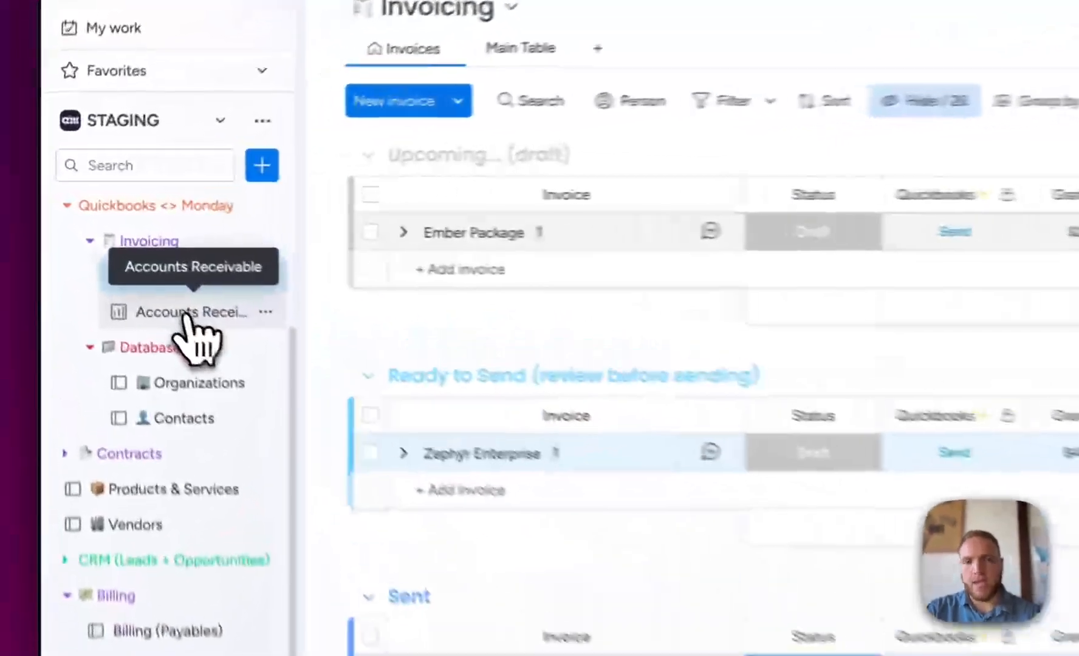
# - Review the Accounts Receivable dashboard's widgets and outstanding invoices, then the Organizations and Contacts boards
pyautogui.click(119, 256)
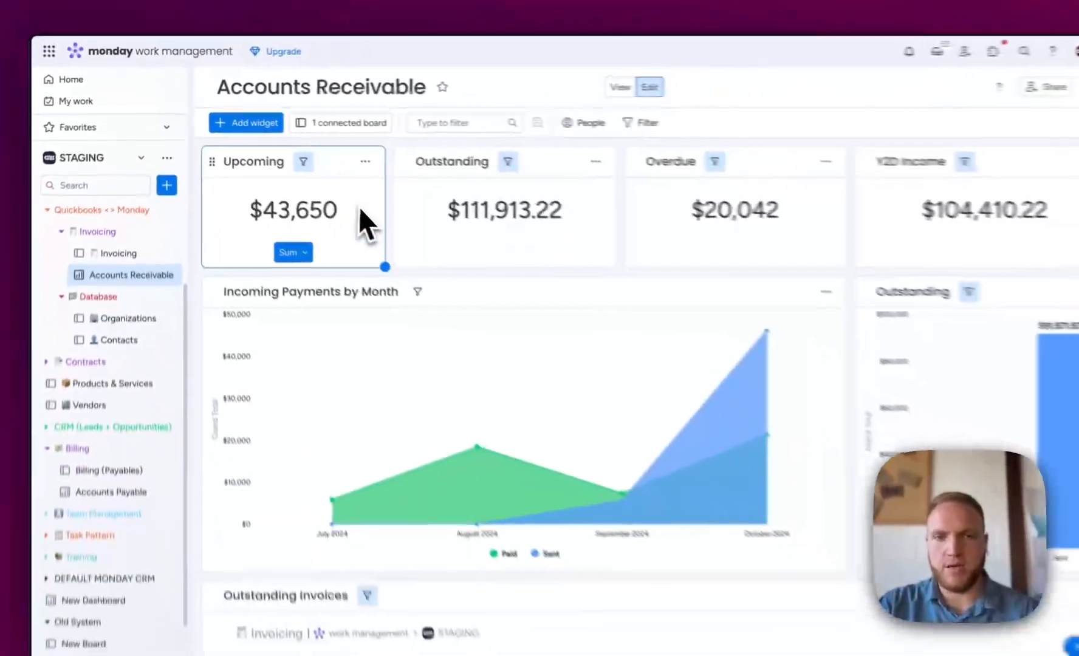
pyautogui.scroll(-1, 964, 157)
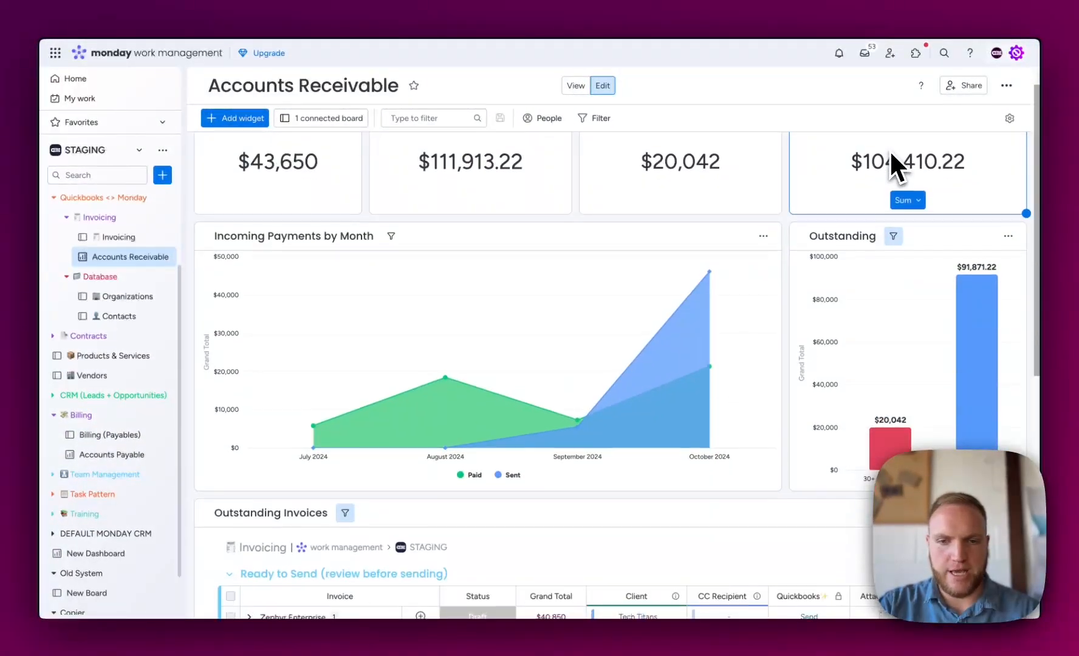
pyautogui.scroll(-1, 891, 154)
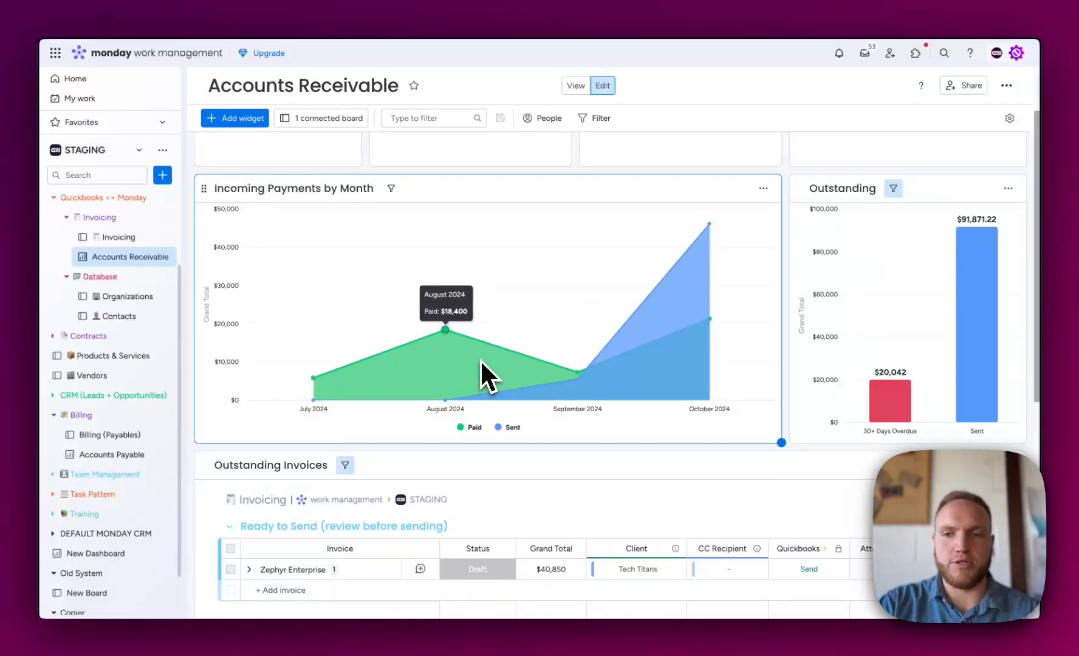
pyautogui.scroll(-1, 482, 376)
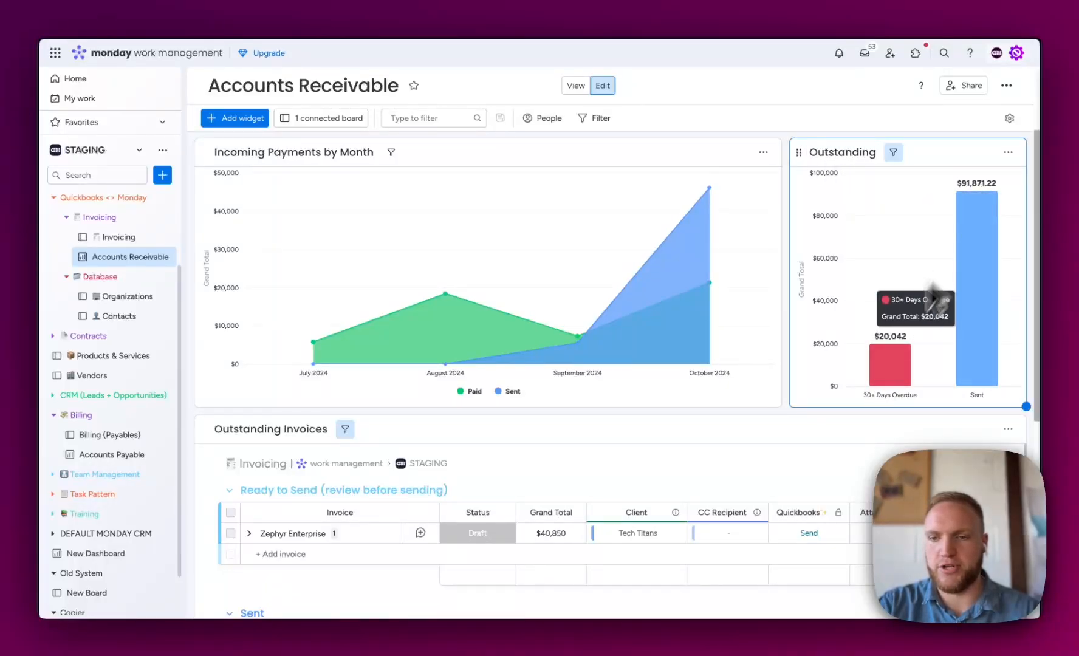
pyautogui.scroll(-3, 874, 367)
pyautogui.scroll(-1, 400, 429)
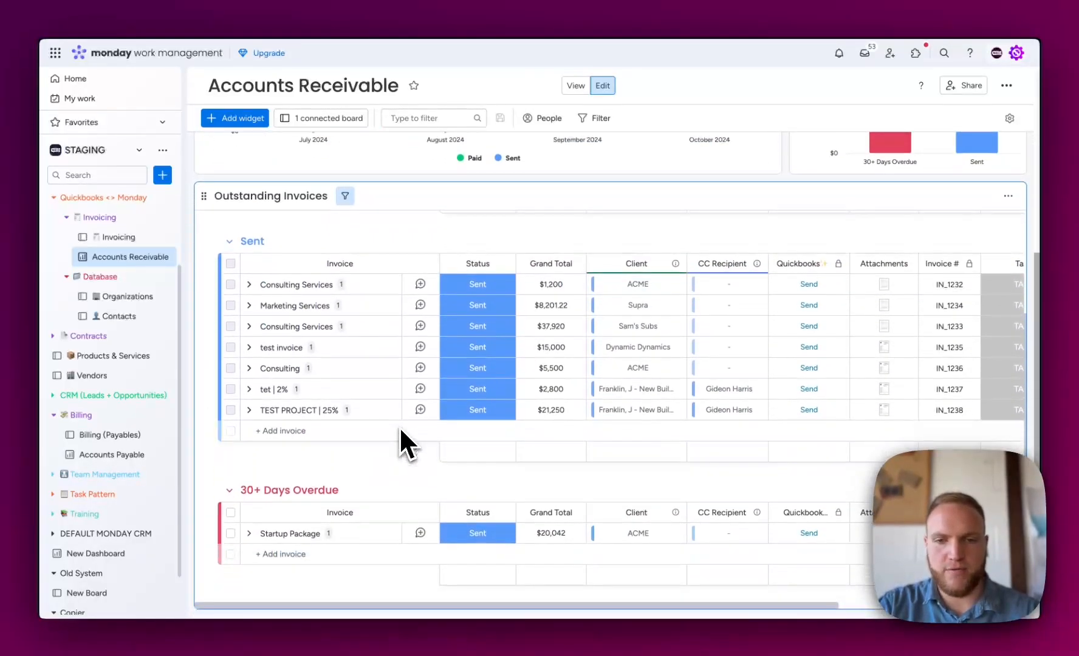
pyautogui.scroll(8, 495, 295)
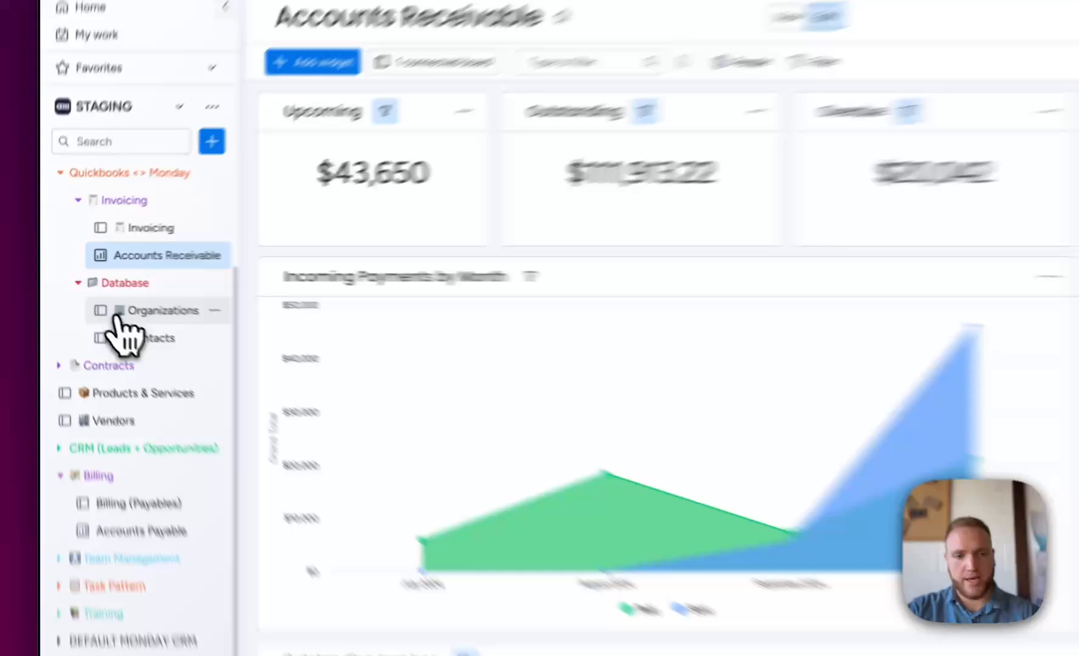
pyautogui.click(118, 313)
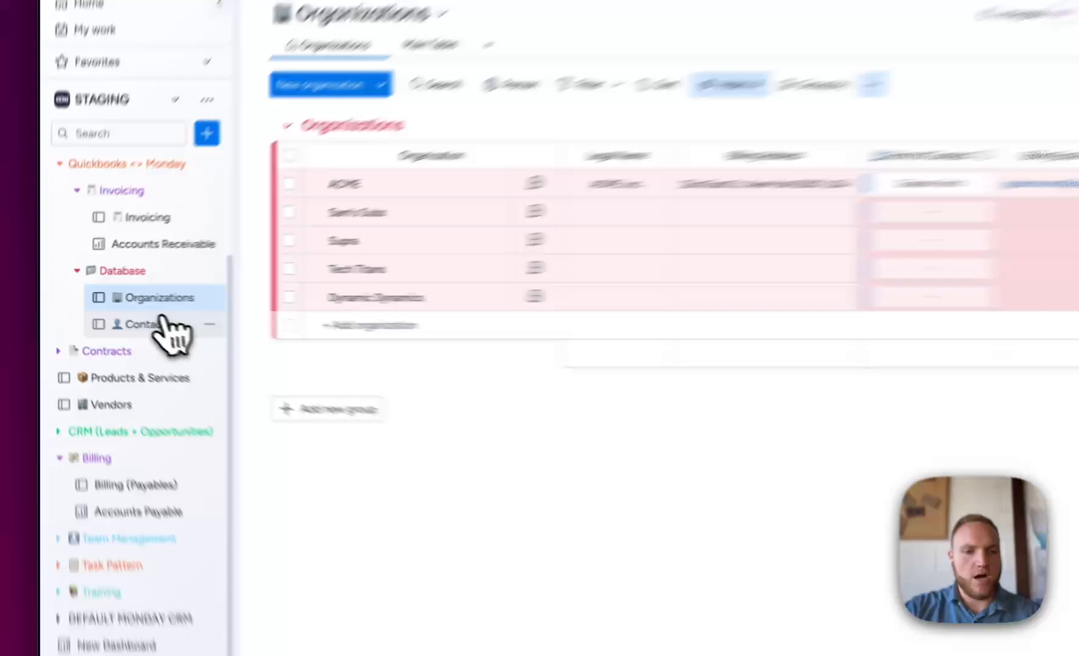
pyautogui.click(115, 316)
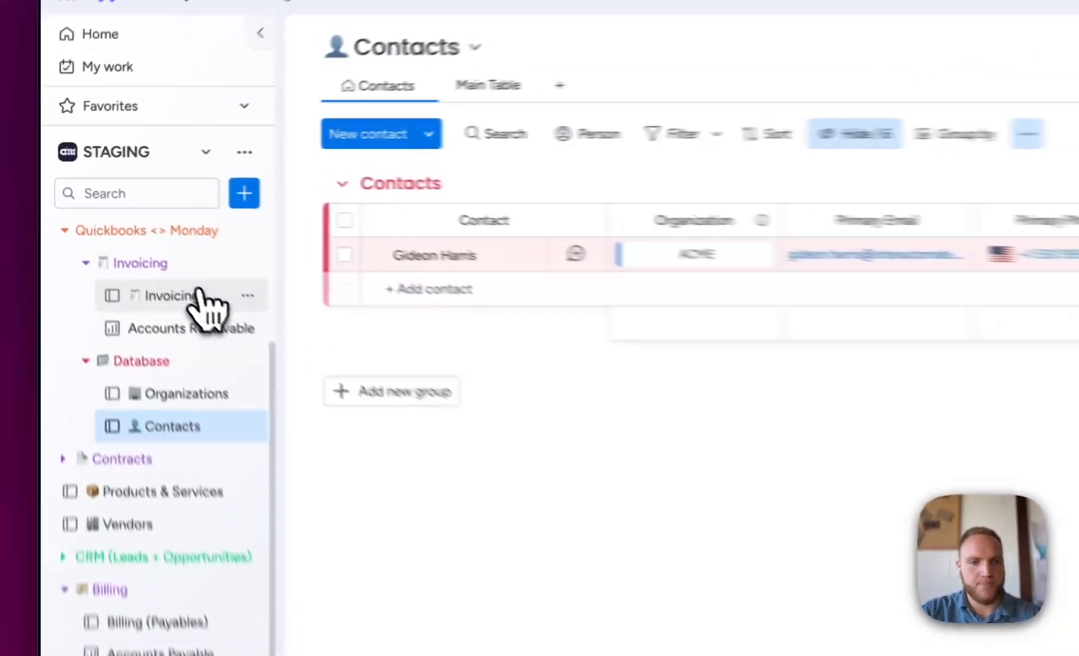
# - Add a new invoice named Consulting Services to the Upcoming (draft) group of the Invoicing board
pyautogui.click(122, 237)
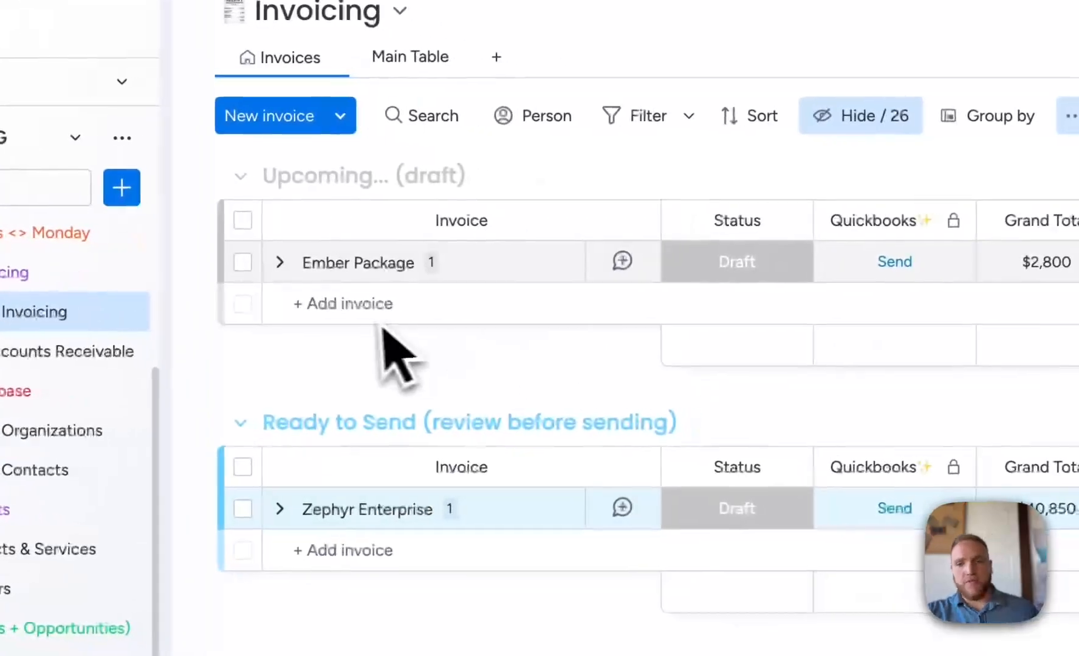
pyautogui.click(477, 323)
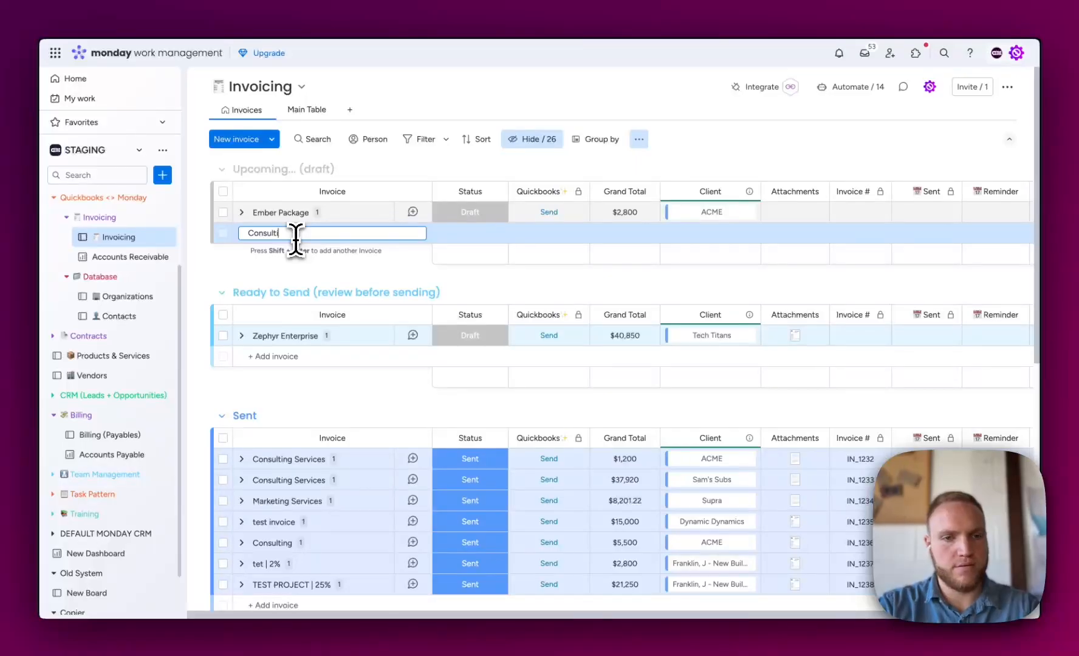
pyautogui.press('Return')
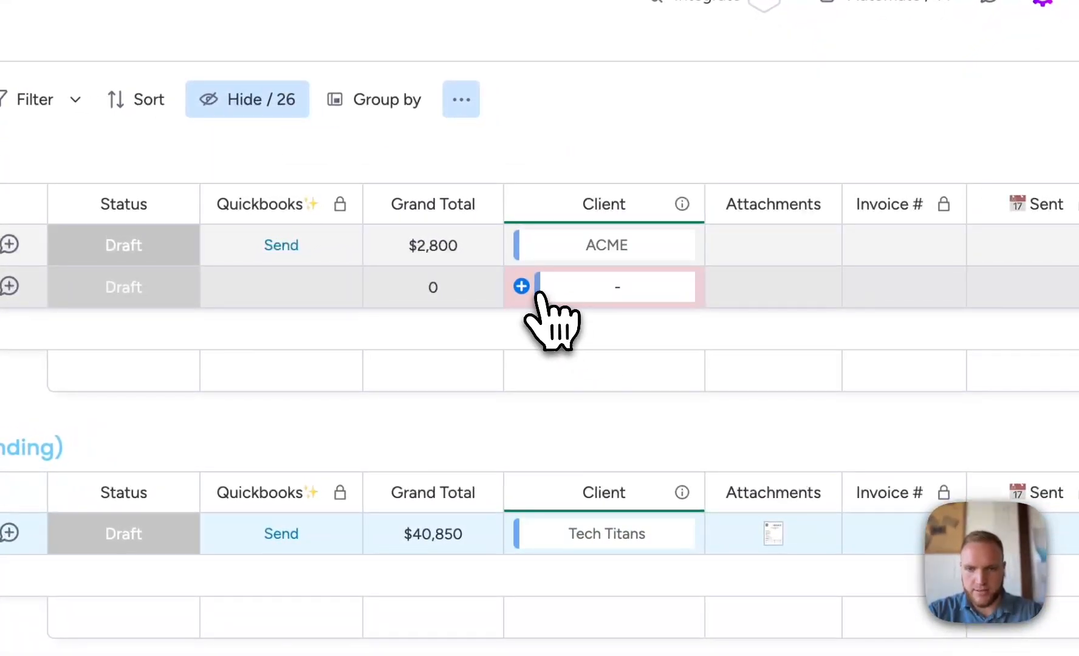
# - Set the Consulting Services invoice's client to ACME and add a subitem named Hourly work
pyautogui.click(543, 294)
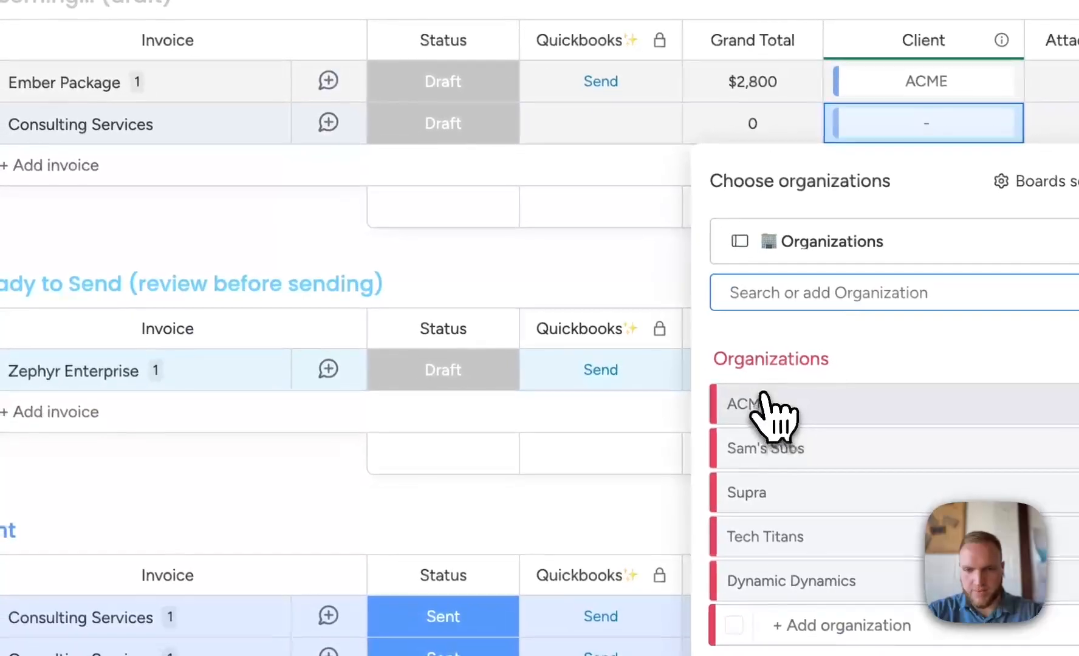
pyautogui.click(757, 411)
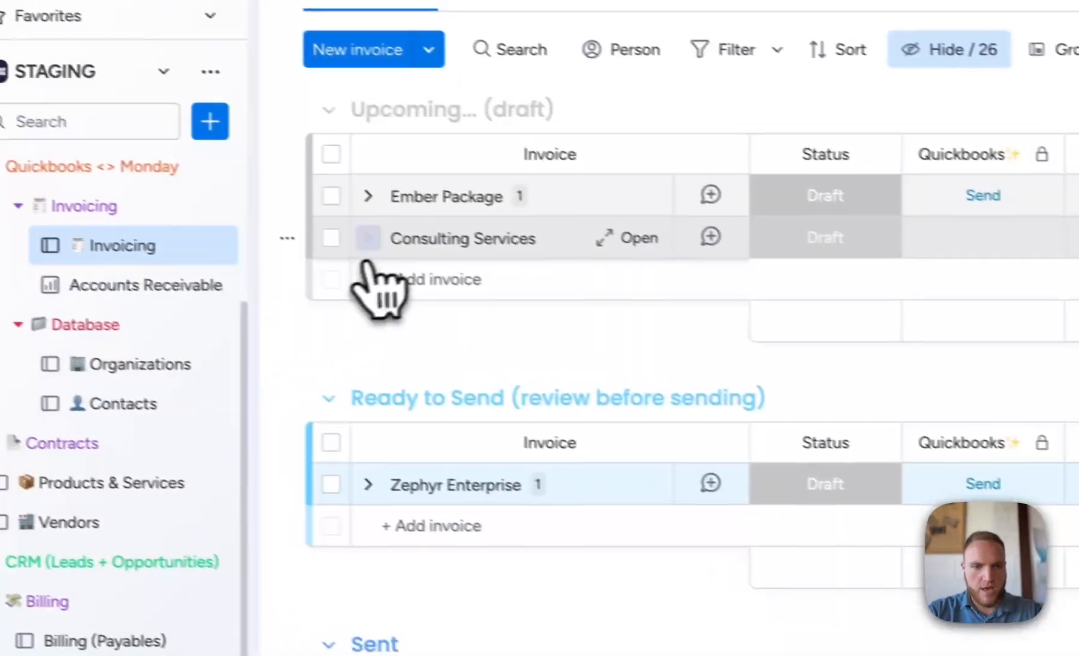
pyautogui.click(368, 240)
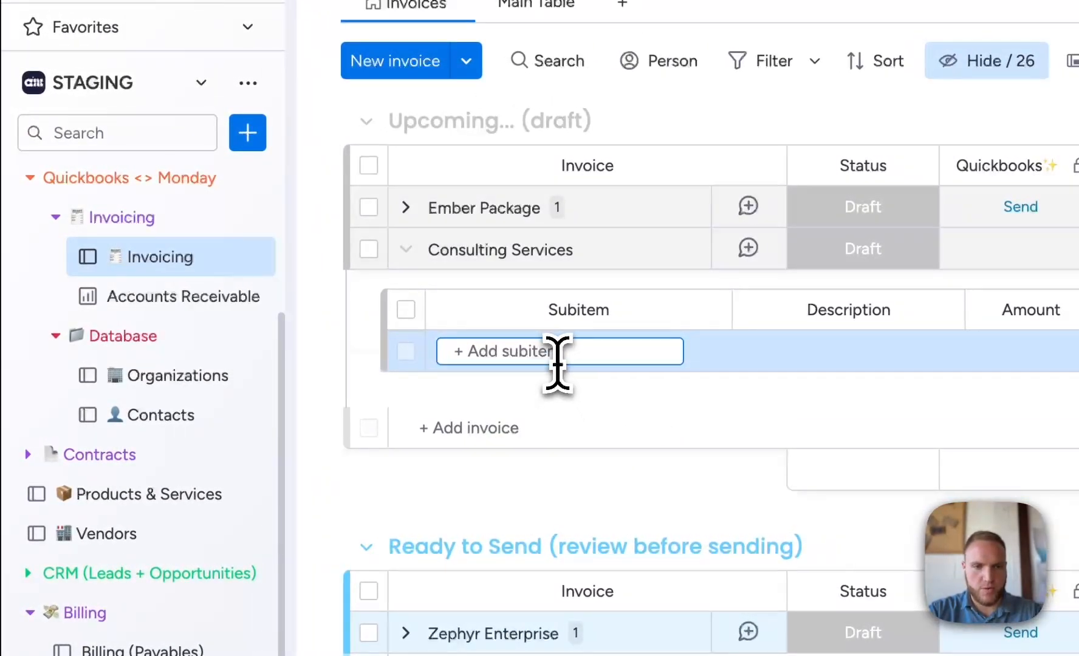
pyautogui.click(557, 359)
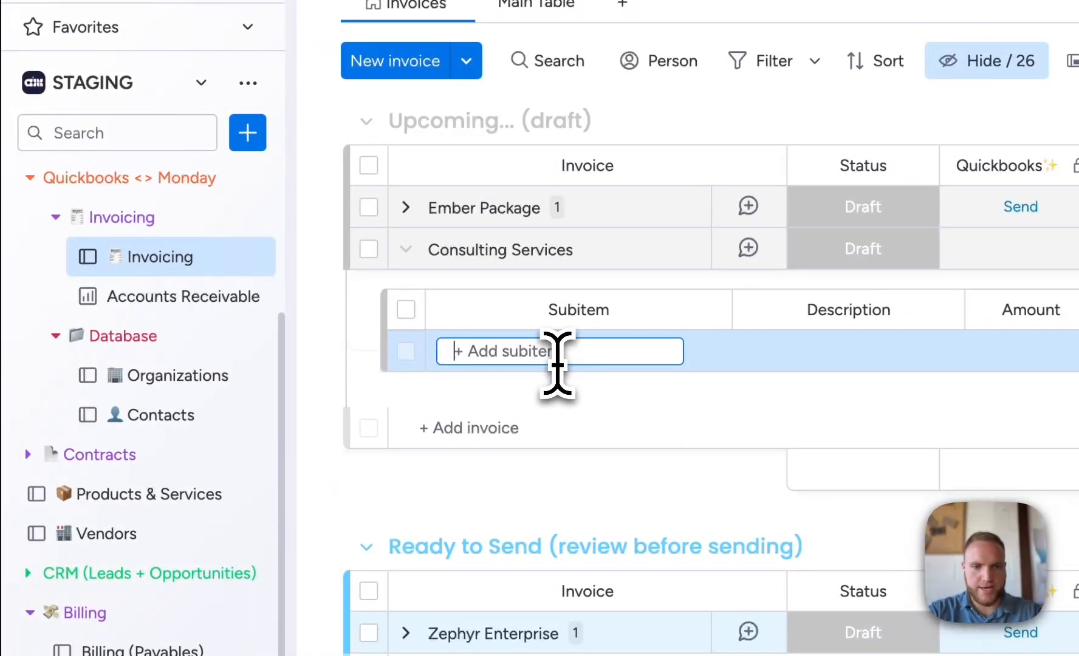
pyautogui.write('Hourly work')
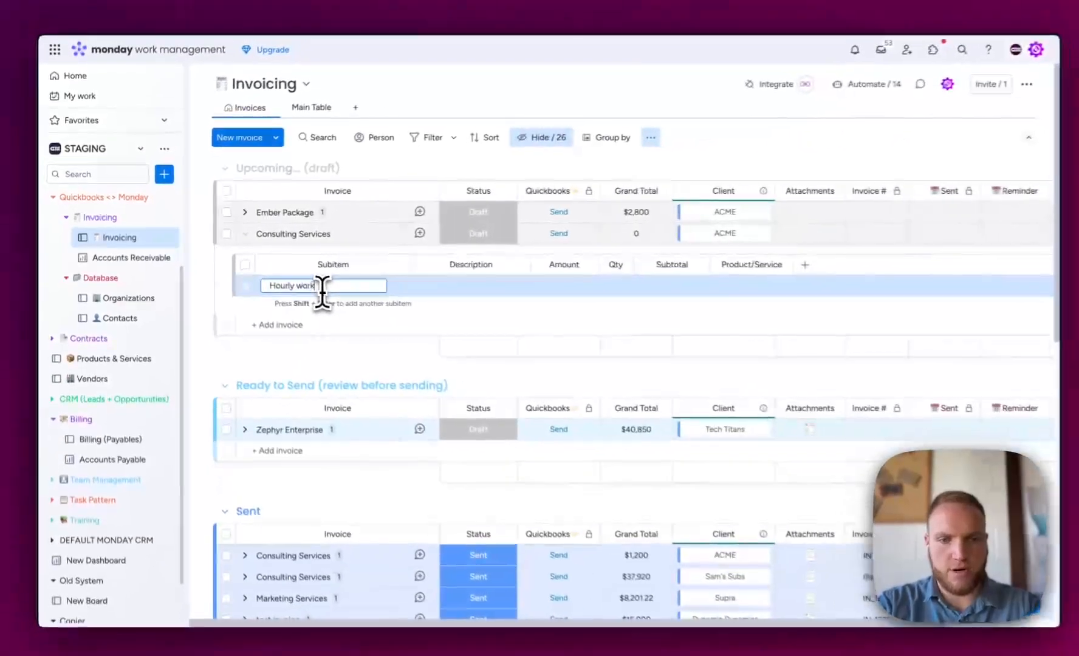
pyautogui.press('Return')
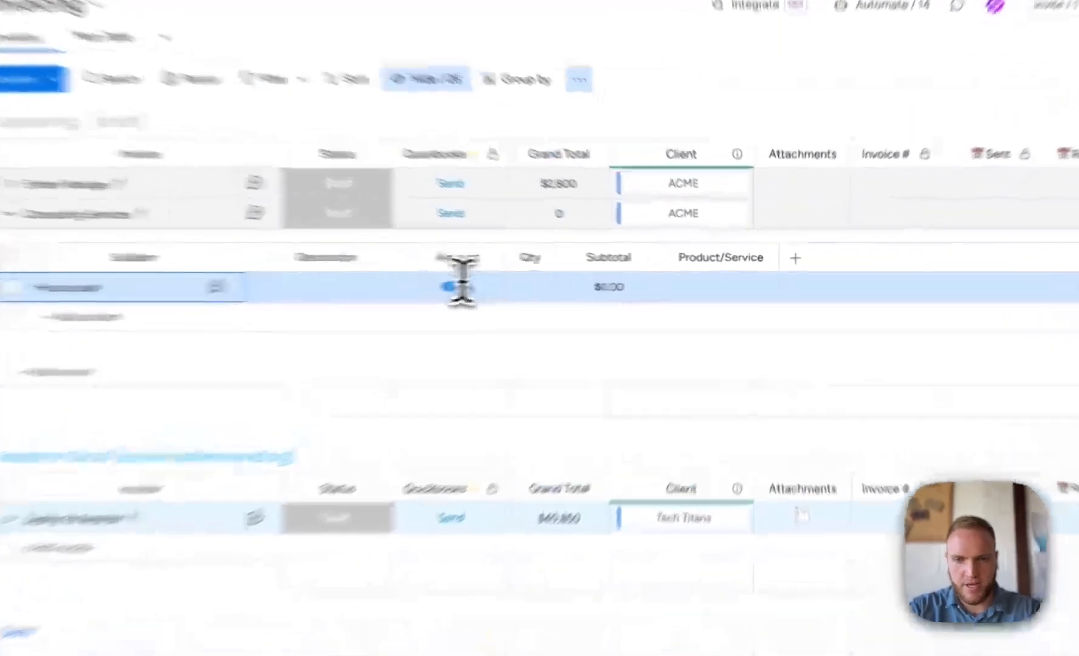
# - Set the Hourly work subitem's amount to 500 and its quantity to 1
pyautogui.click(461, 285)
pyautogui.write('50')
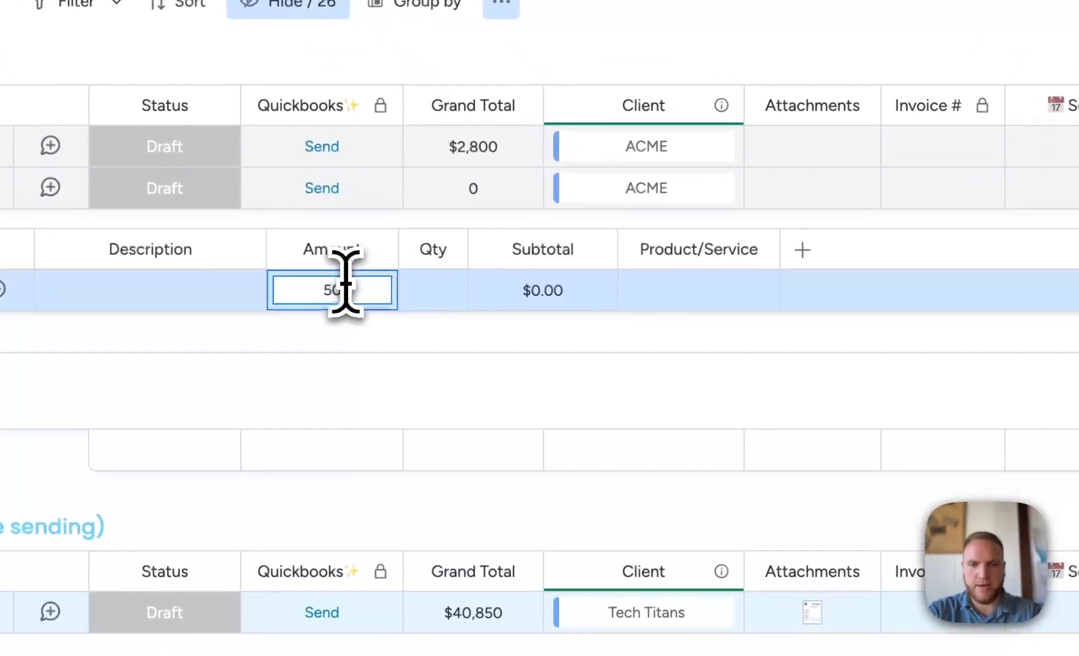
pyautogui.press('Return')
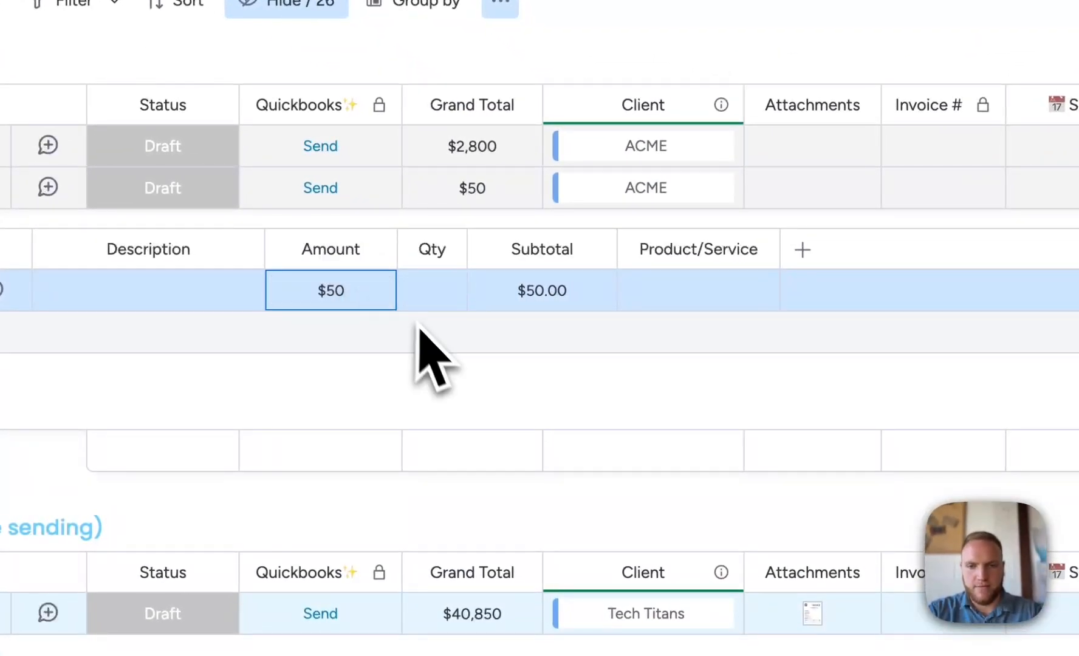
pyautogui.click(330, 289)
pyautogui.write('0')
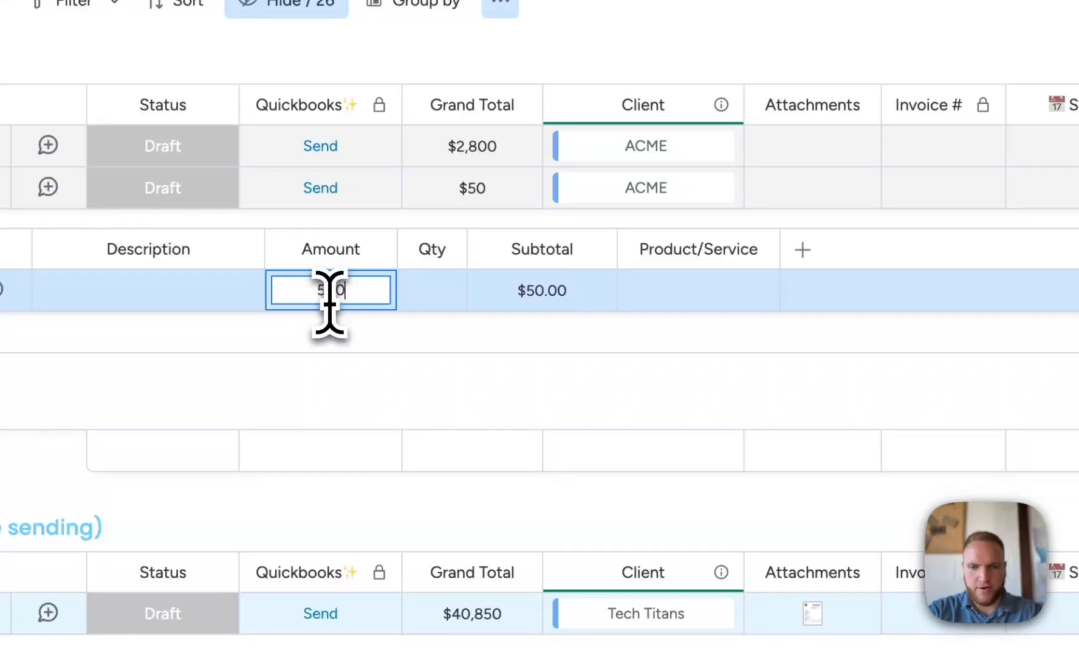
pyautogui.press('Return')
pyautogui.click(453, 285)
pyautogui.write('1')
pyautogui.press('Return')
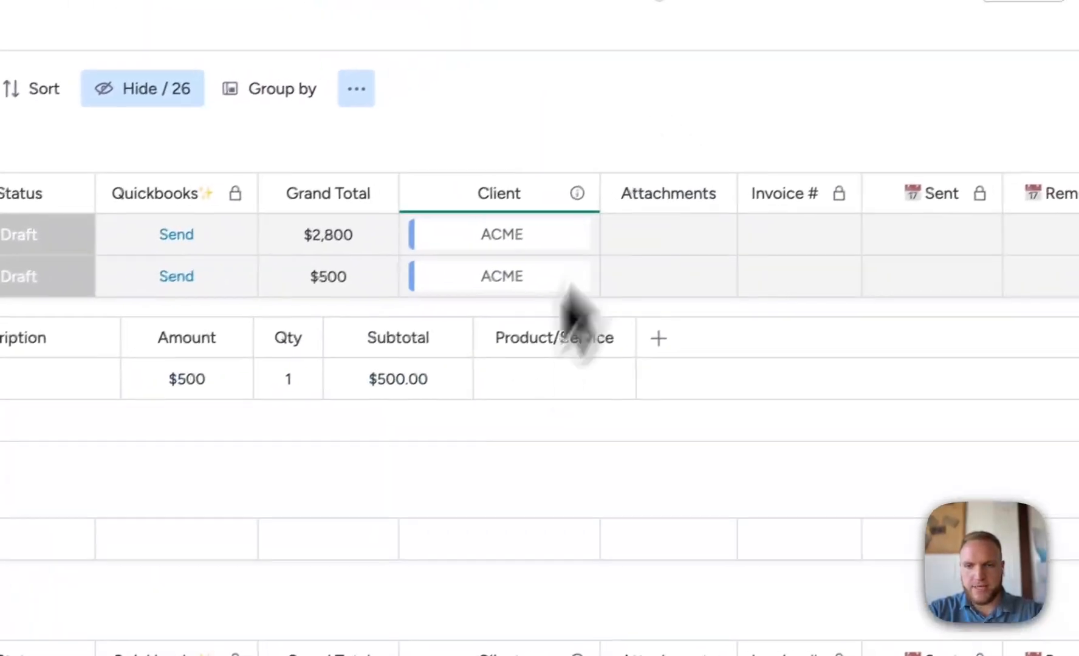
# - Set the Hourly work subitem's Product/Service label to Services
pyautogui.moveTo(517, 401)
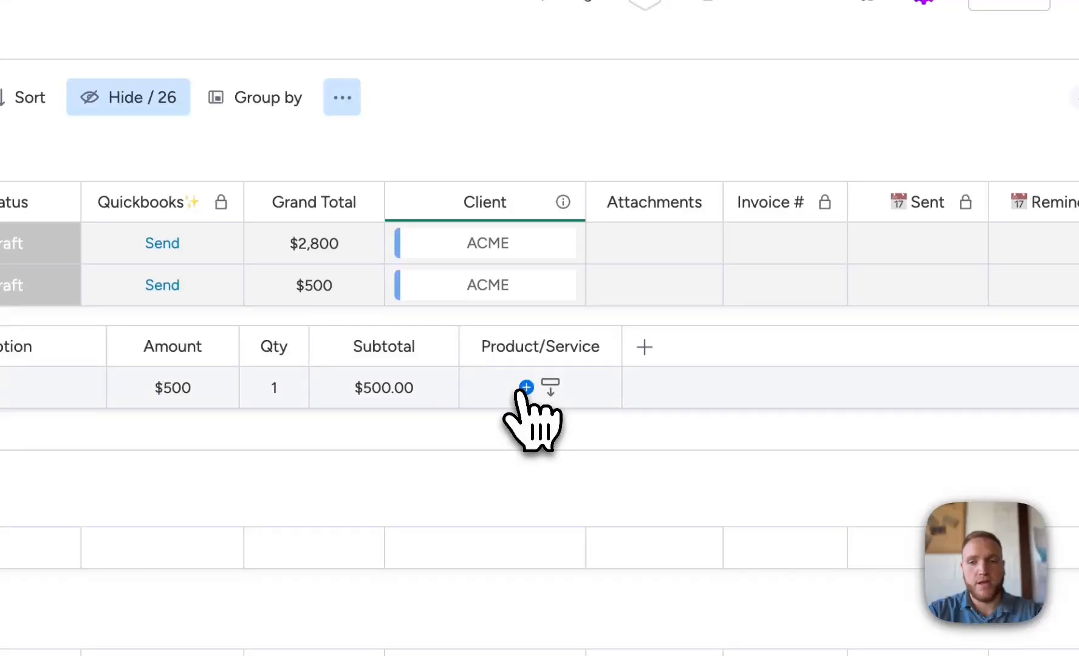
pyautogui.click(524, 390)
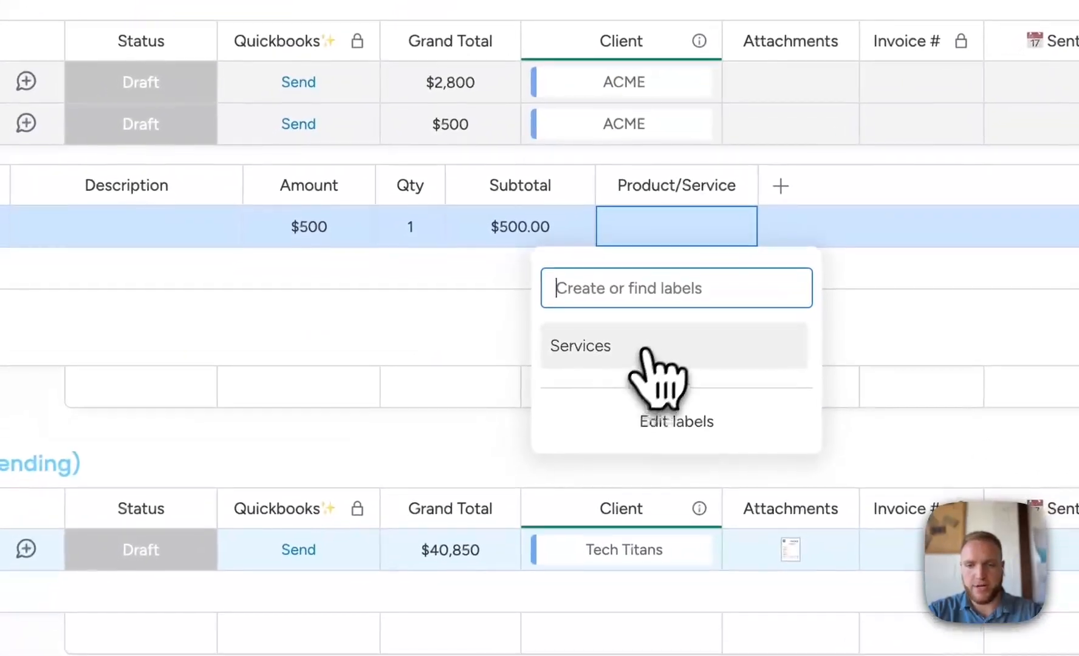
pyautogui.click(653, 342)
pyautogui.click(361, 331)
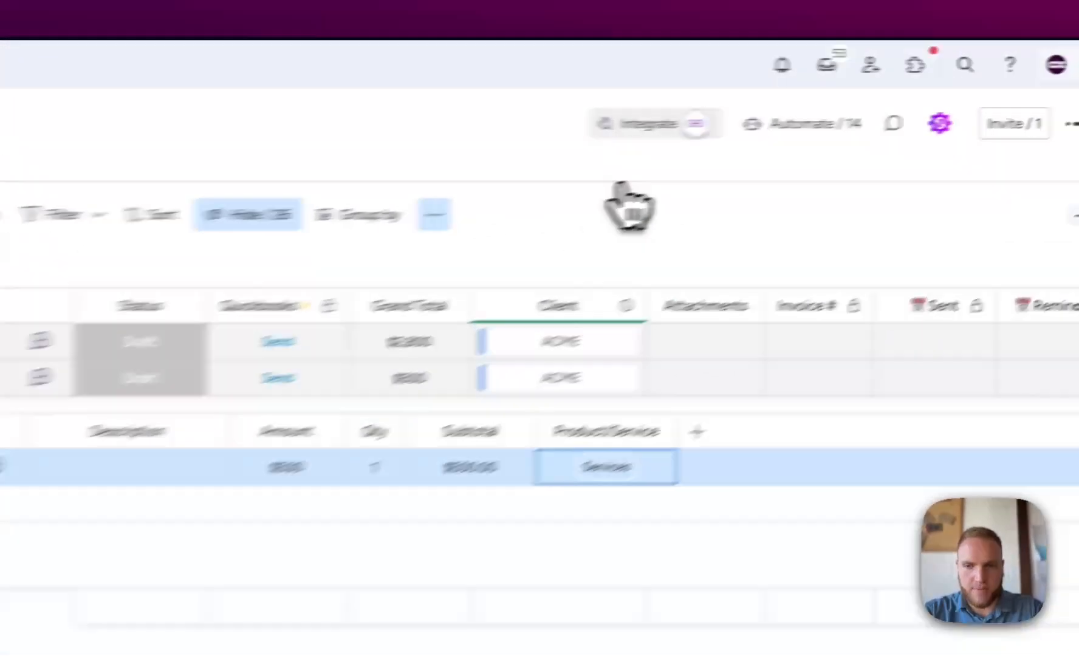
# - Open the board's automations list and close it again
pyautogui.click(851, 86)
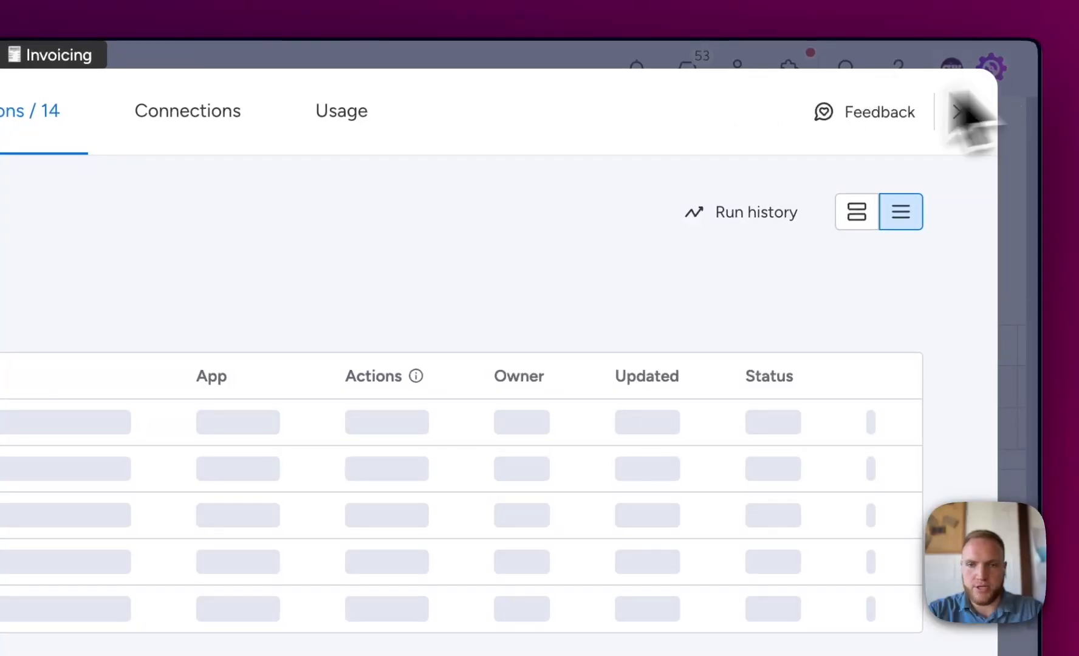
pyautogui.click(963, 112)
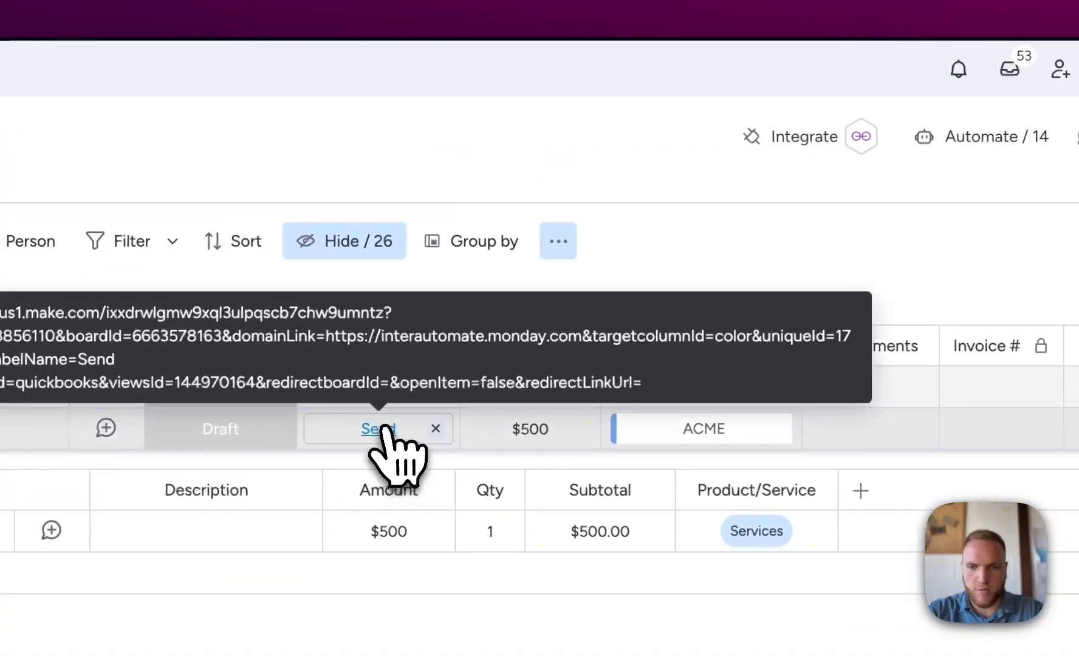
# - Send the Consulting Services invoice to QuickBooks and open its generated PDF attachment
pyautogui.click(382, 429)
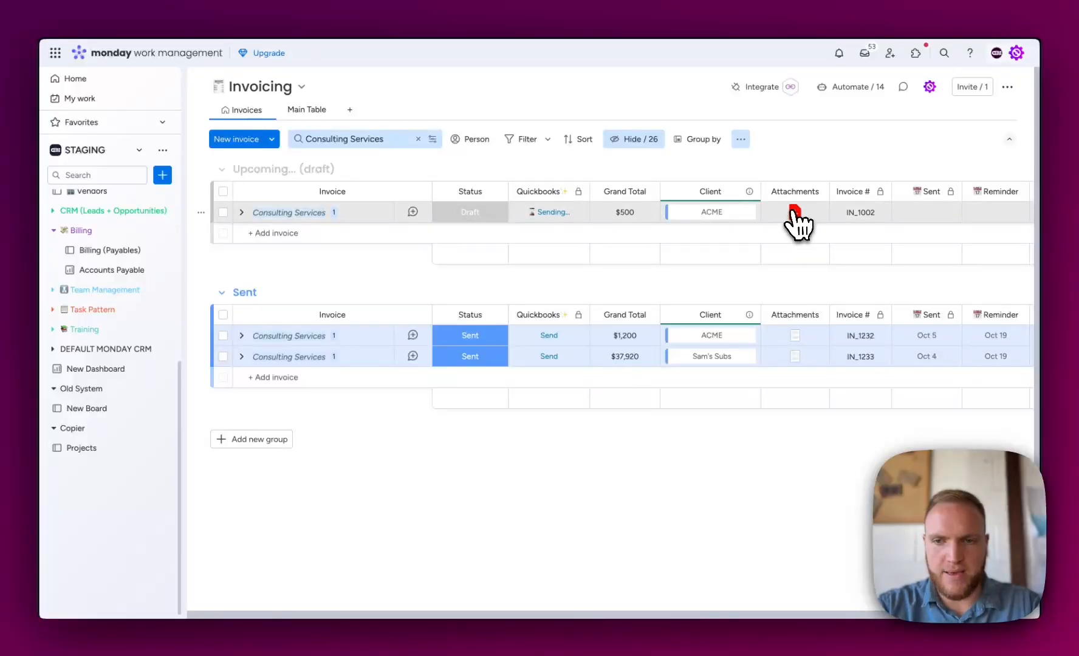
pyautogui.moveTo(795, 220)
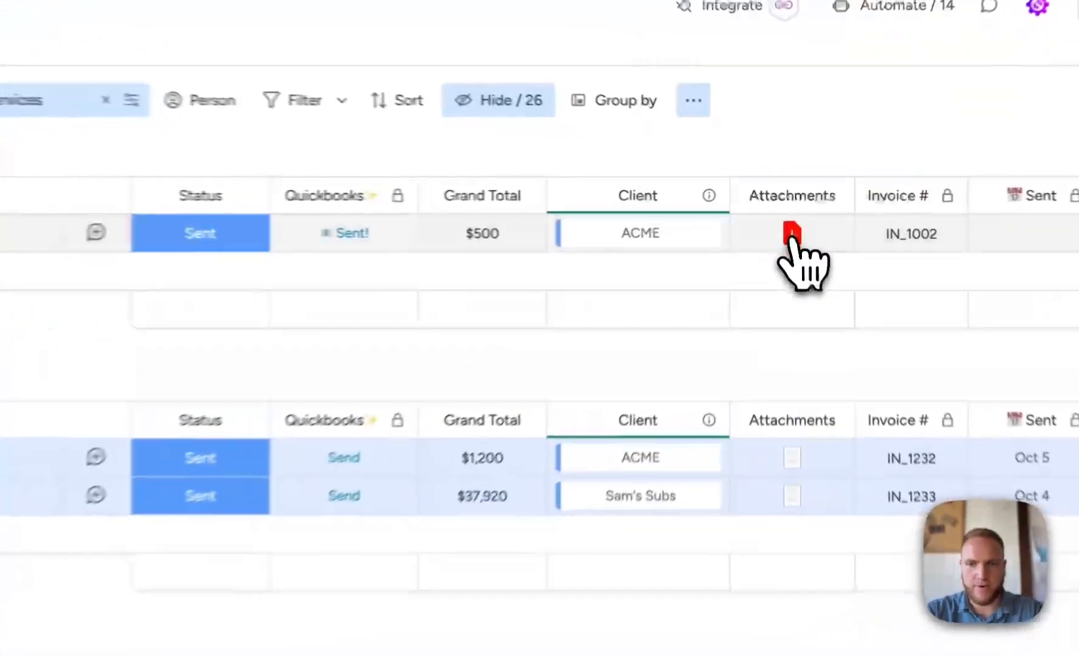
pyautogui.click(795, 213)
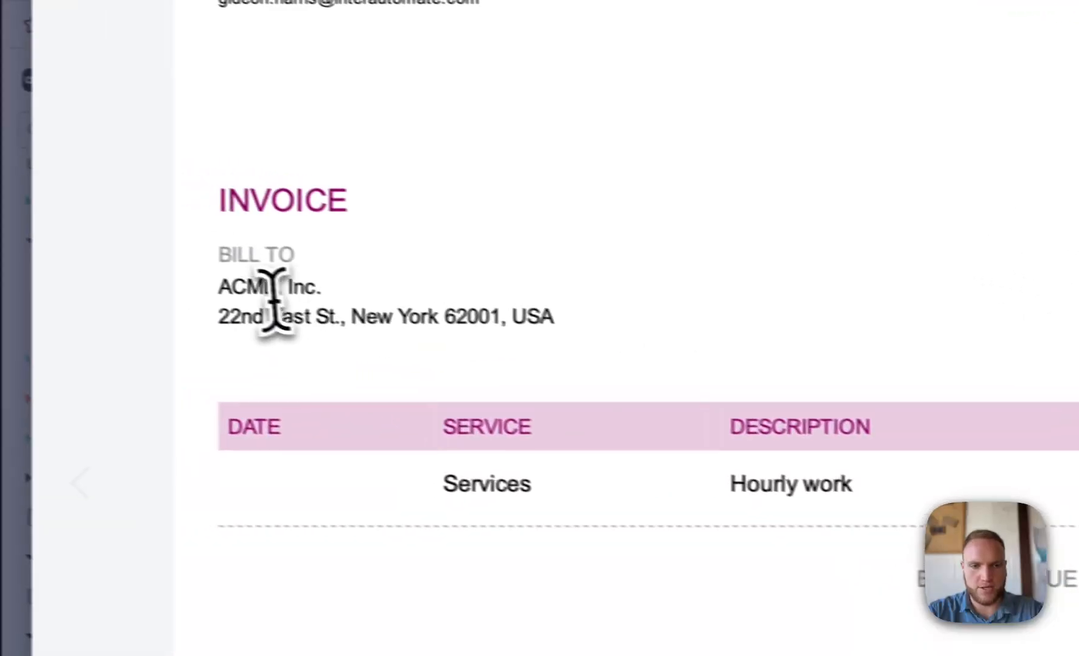
# - Examine the invoice PDF's billing details, line item and balance due, then close the preview
pyautogui.moveTo(2, 242); pyautogui.dragTo(490, 285)
pyautogui.rightClick(491, 284)
pyautogui.click(574, 242)
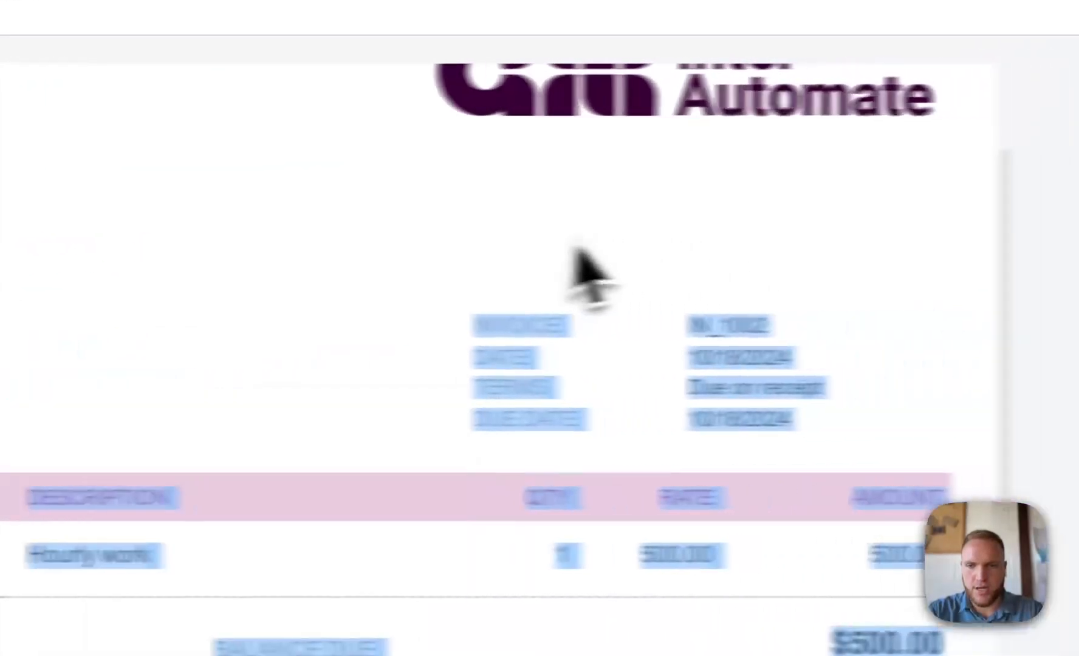
pyautogui.scroll(-3, 595, 373)
pyautogui.click(593, 376)
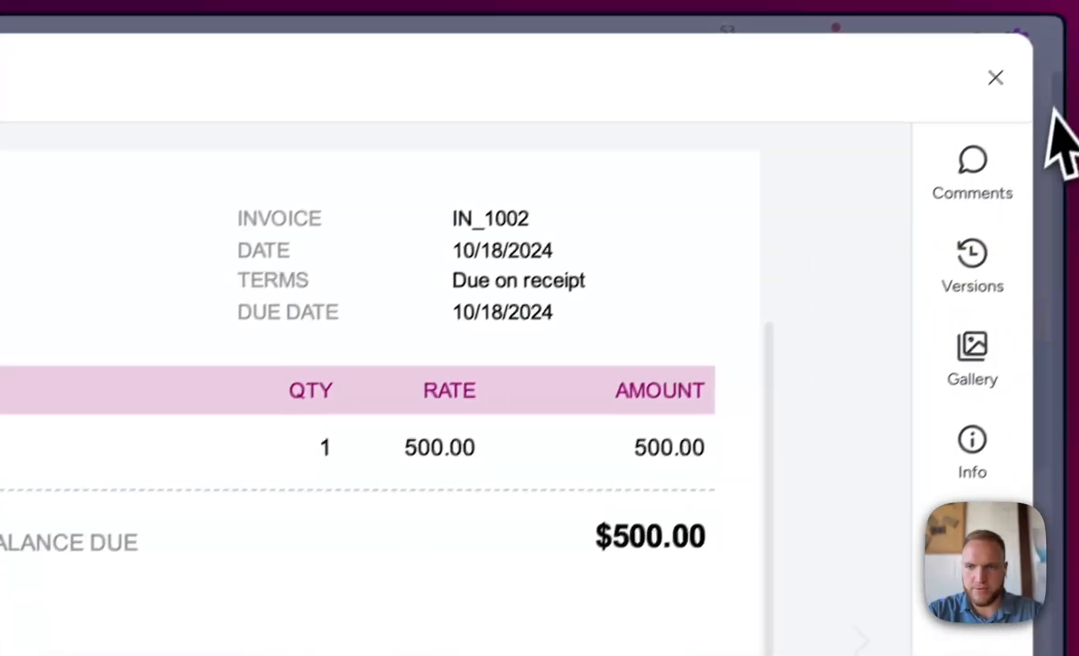
pyautogui.click(995, 77)
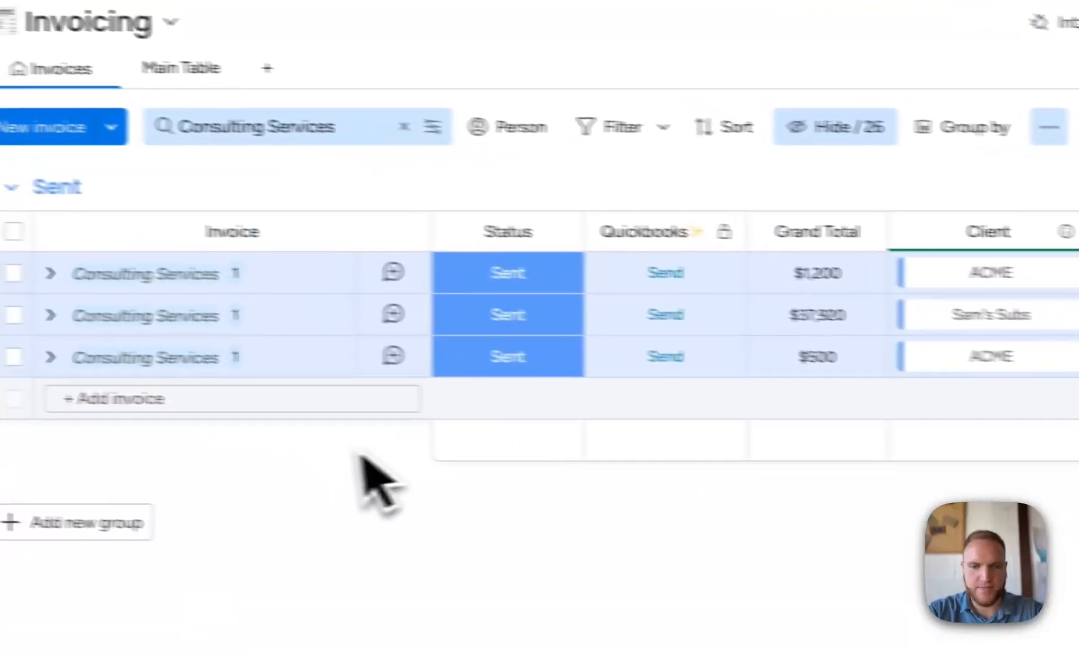
# - Open the sent invoice's updates and read the delivery message
pyautogui.click(460, 366)
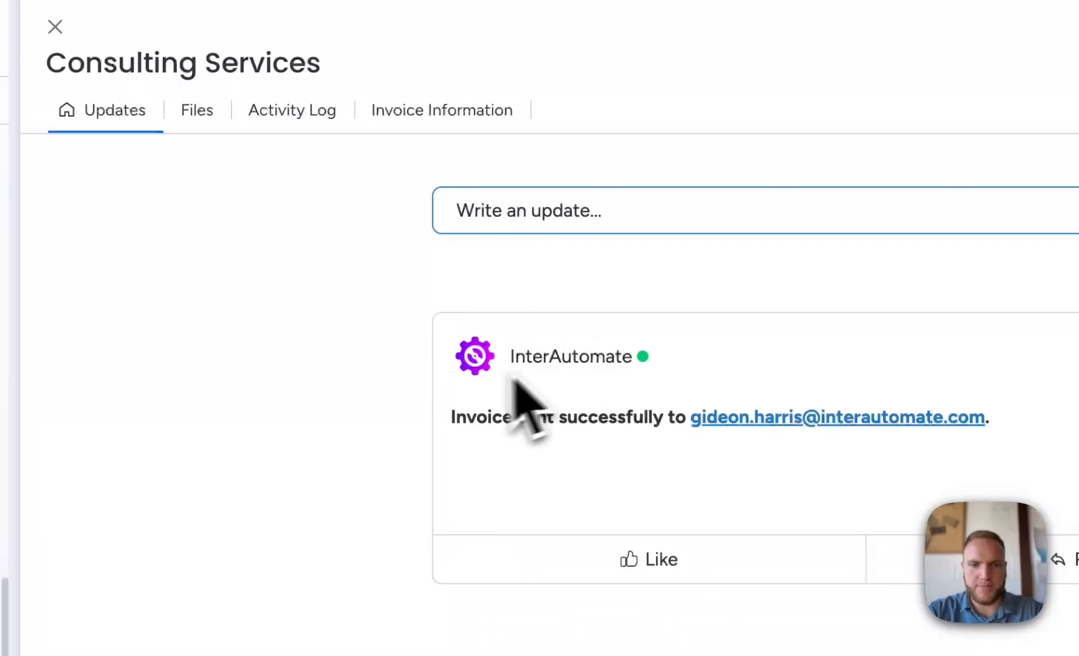
pyautogui.moveTo(457, 417); pyautogui.dragTo(828, 417)
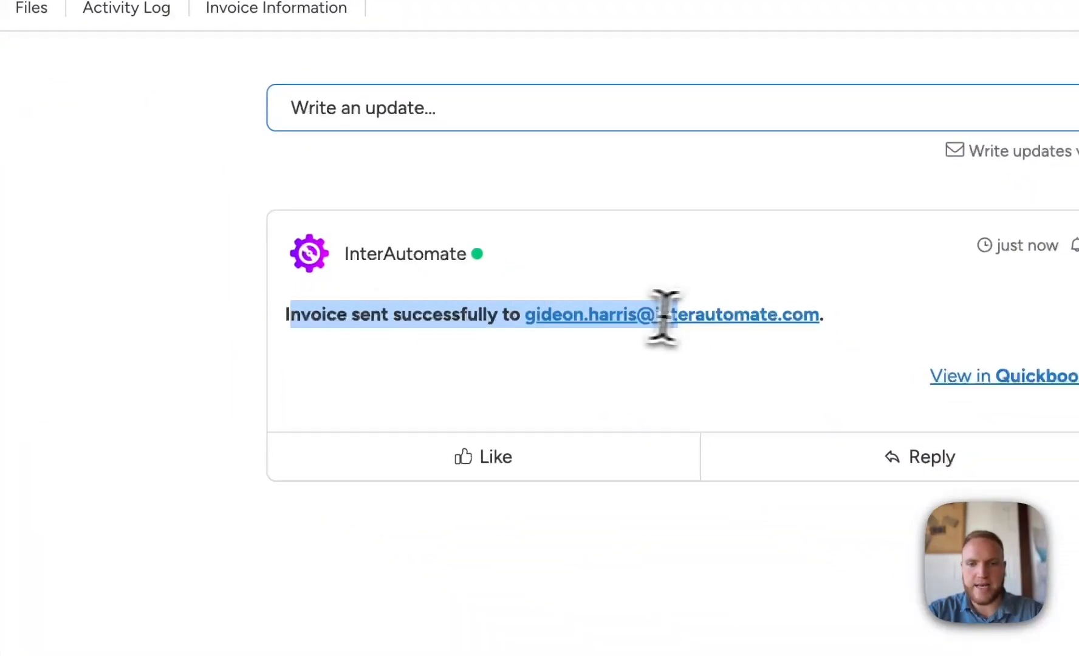
pyautogui.moveTo(662, 316); pyautogui.dragTo(823, 318)
pyautogui.click(890, 301)
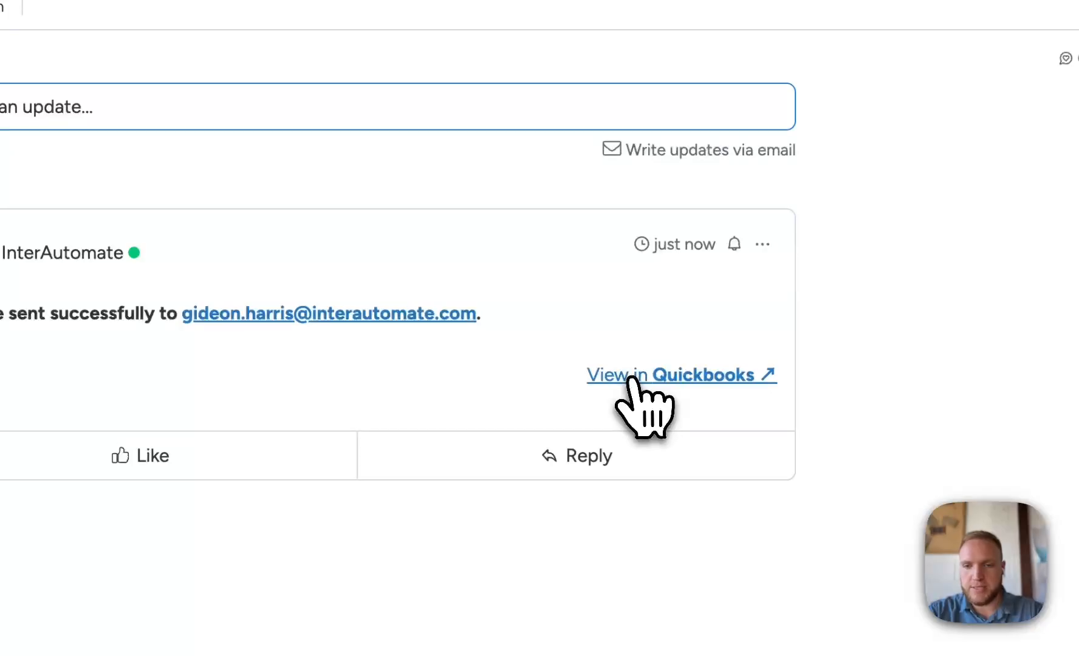
# - Open the invoice in QuickBooks and review its customer, line items and totals
pyautogui.click(632, 375)
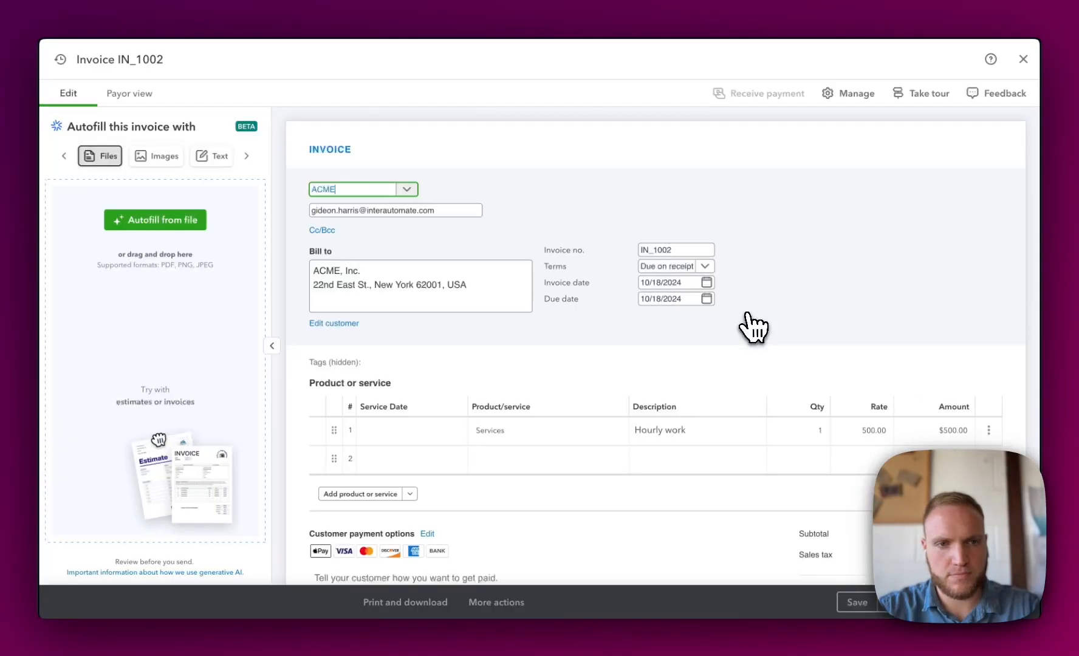
pyautogui.scroll(-3, 753, 328)
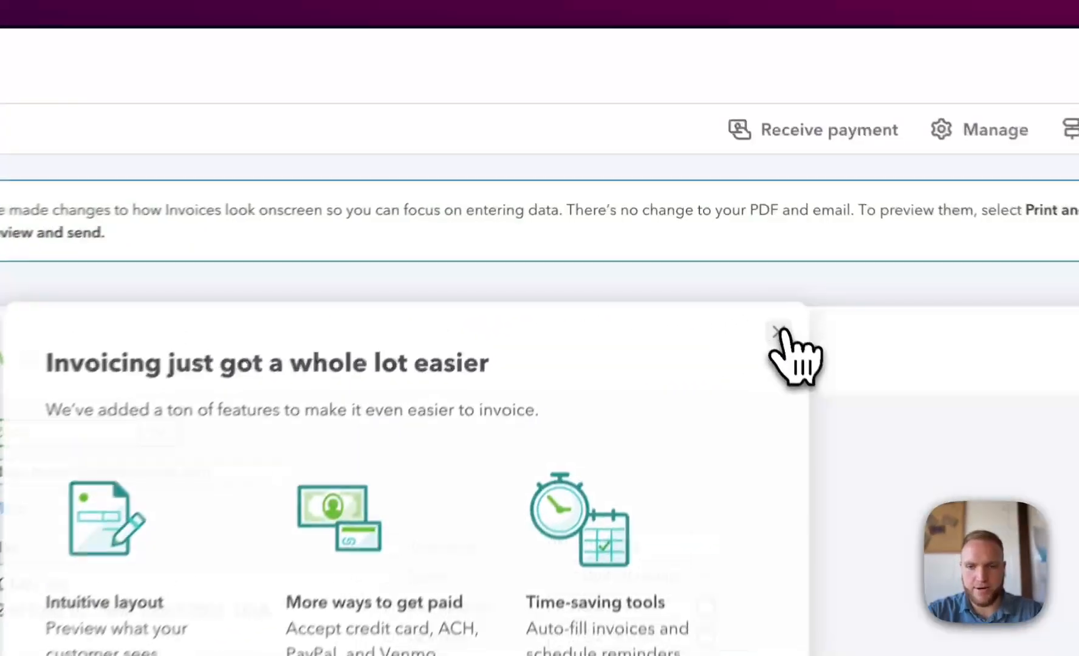
pyautogui.click(778, 333)
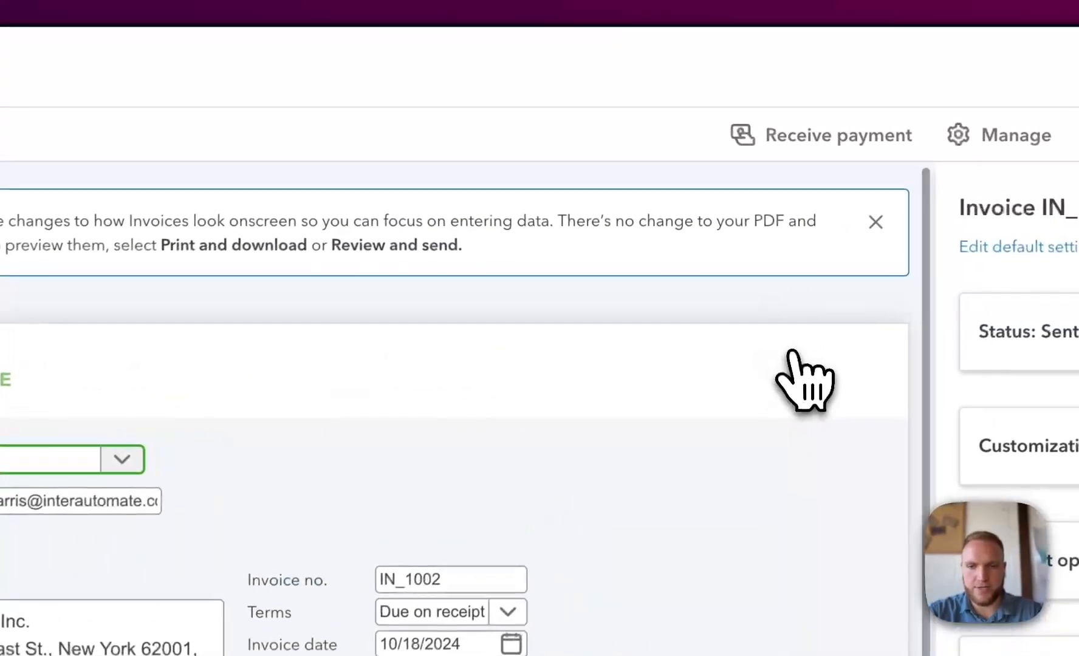
pyautogui.scroll(-5, 474, 349)
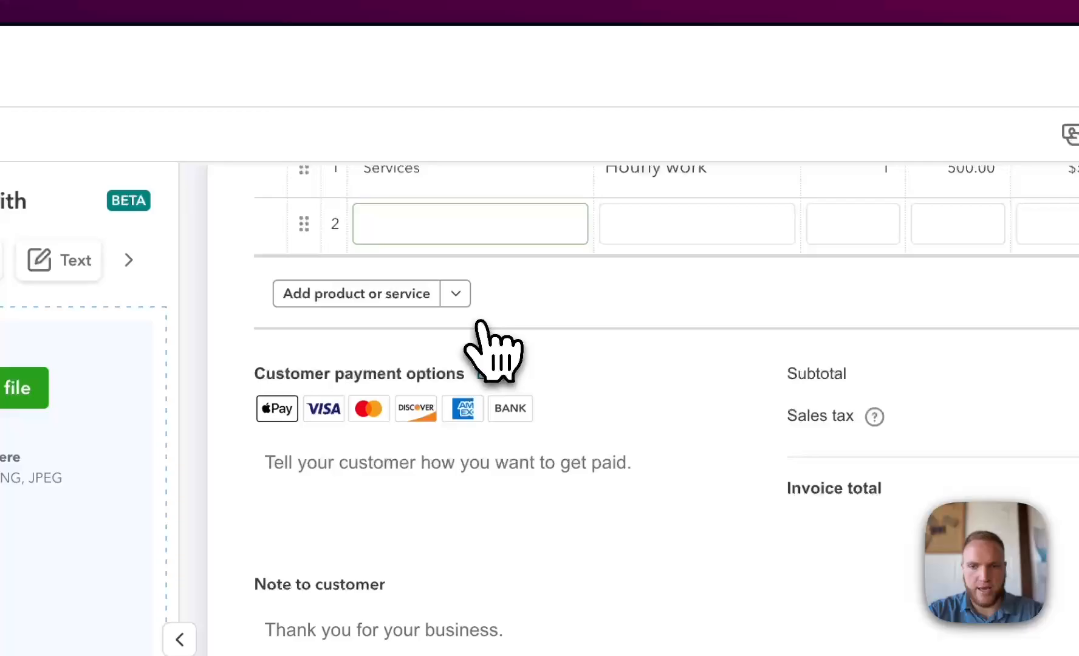
pyautogui.scroll(5, 490, 350)
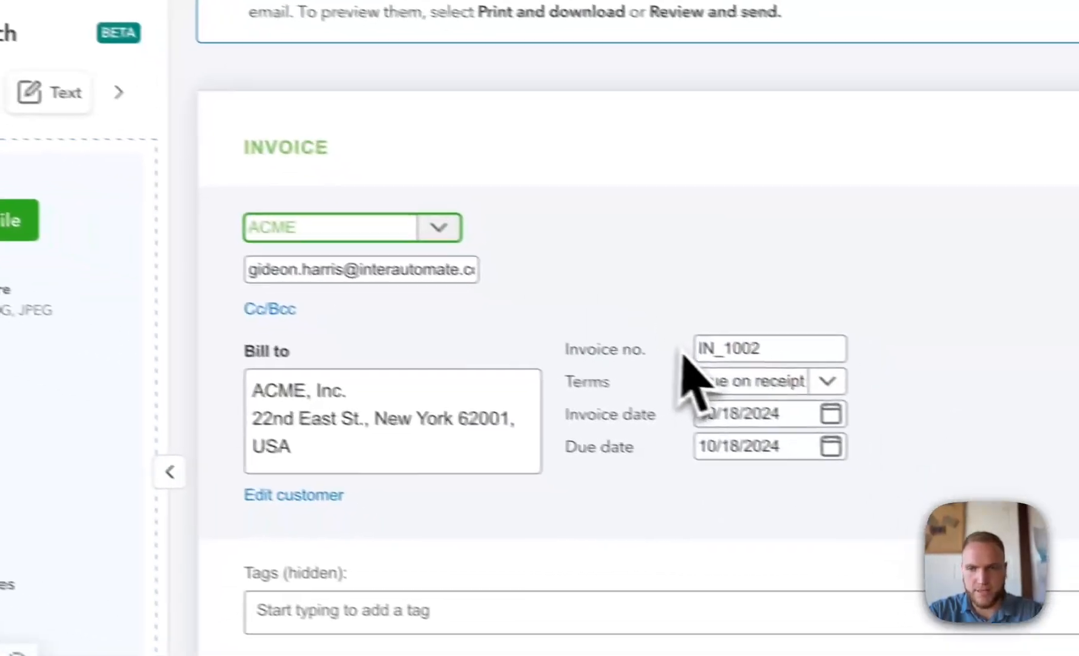
# - Receive a cash payment in QuickBooks against ACME's $500 invoice IN_1002
pyautogui.click(920, 592)
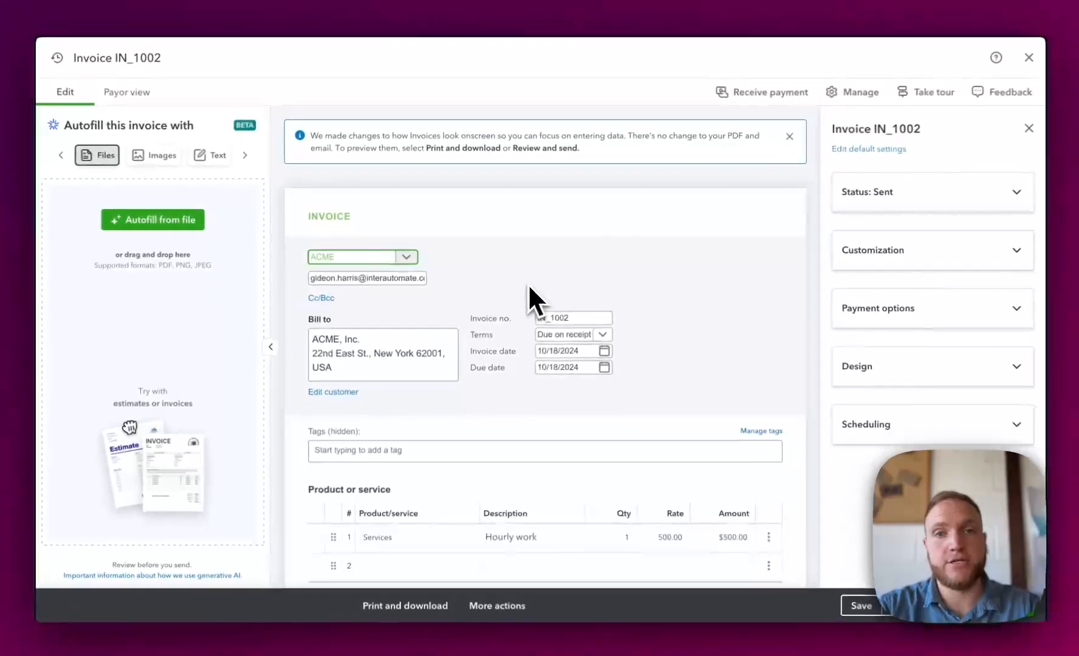
pyautogui.scroll(-1, 527, 282)
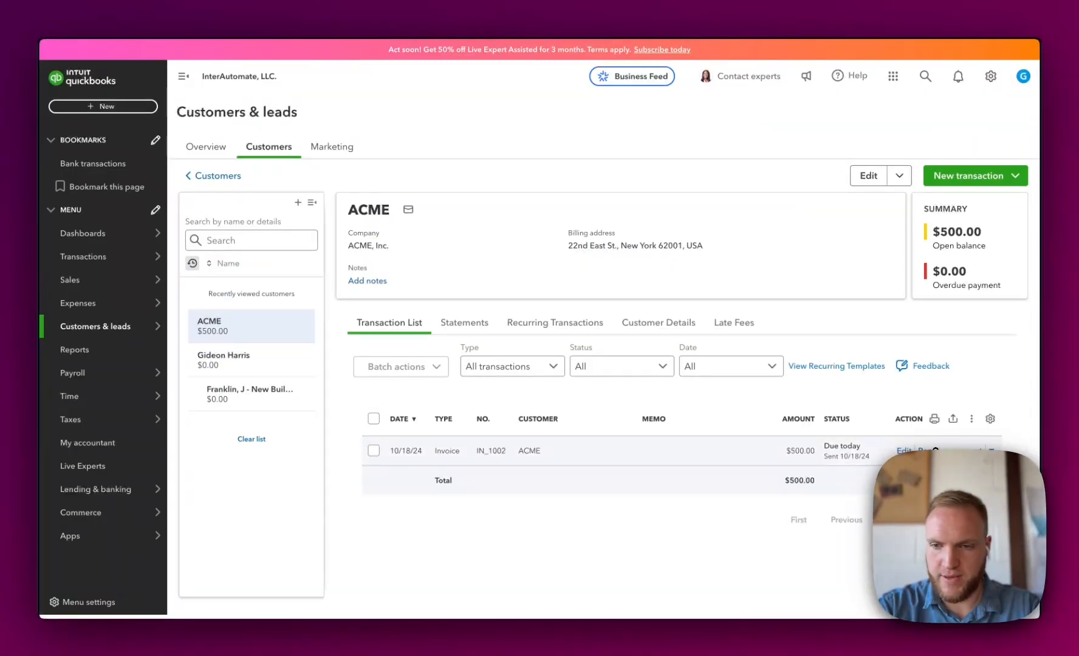
pyautogui.click(936, 450)
pyautogui.scroll(-1, 486, 377)
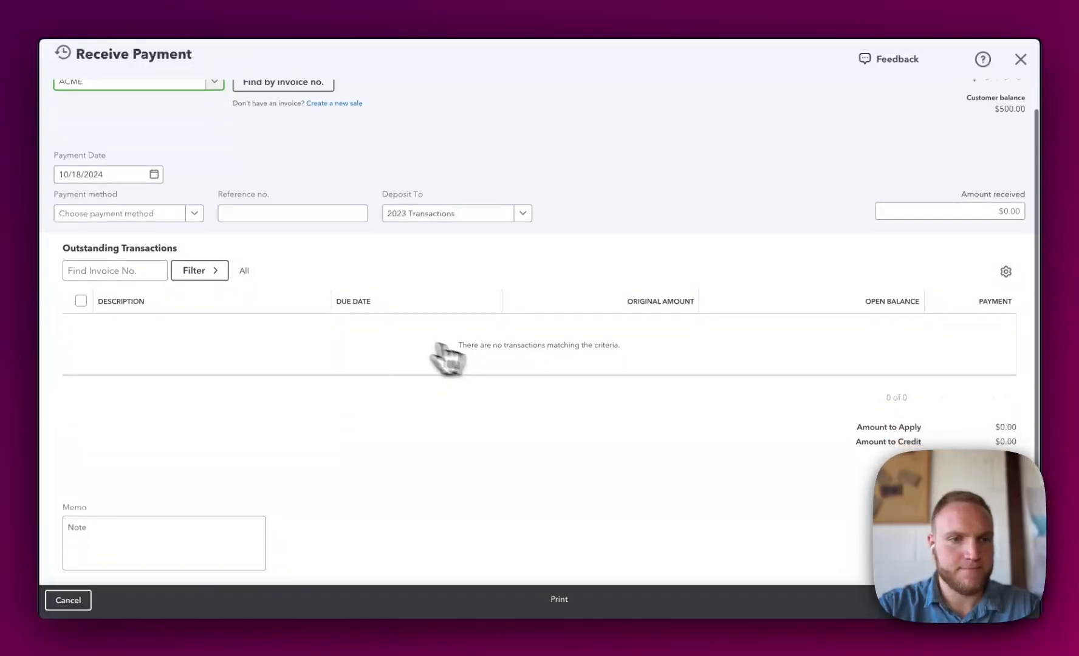
pyautogui.click(145, 215)
pyautogui.click(159, 256)
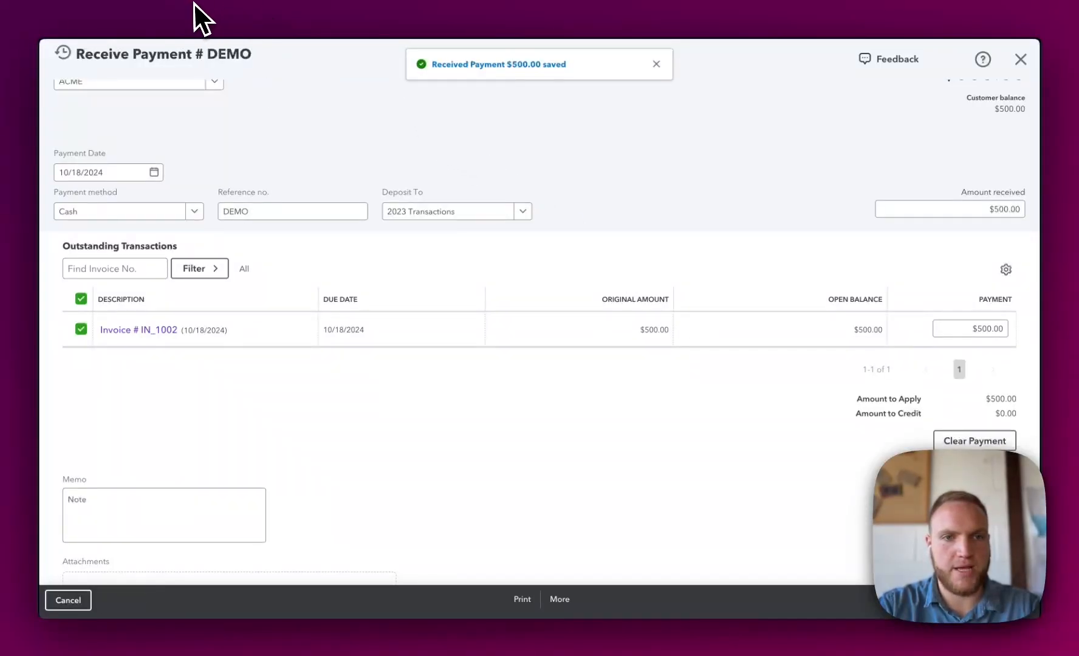
# - Return to the Invoicing board, clear the search, and check the Consulting Services invoice's group, status and paid date
pyautogui.click(259, 7)
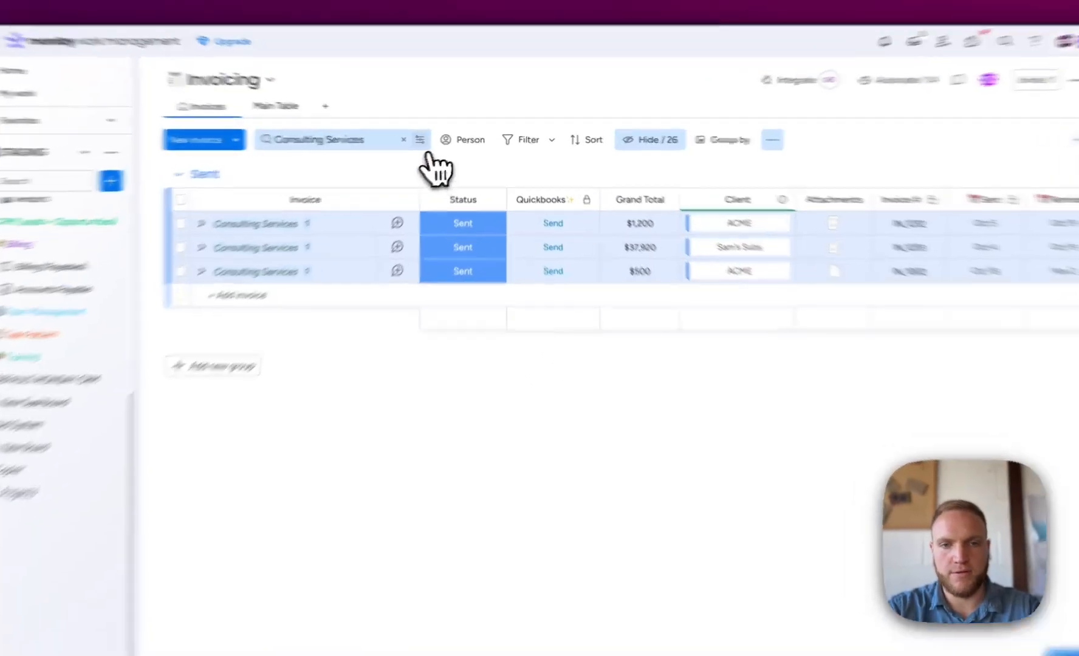
pyautogui.click(418, 139)
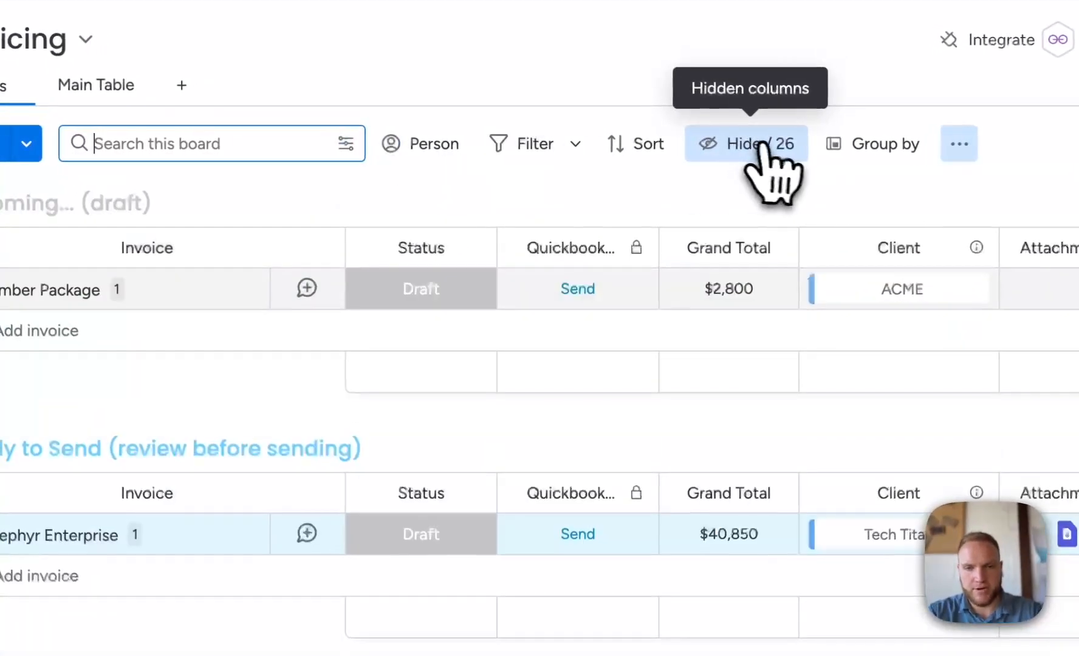
pyautogui.scroll(-10, 759, 144)
pyautogui.scroll(2, 759, 144)
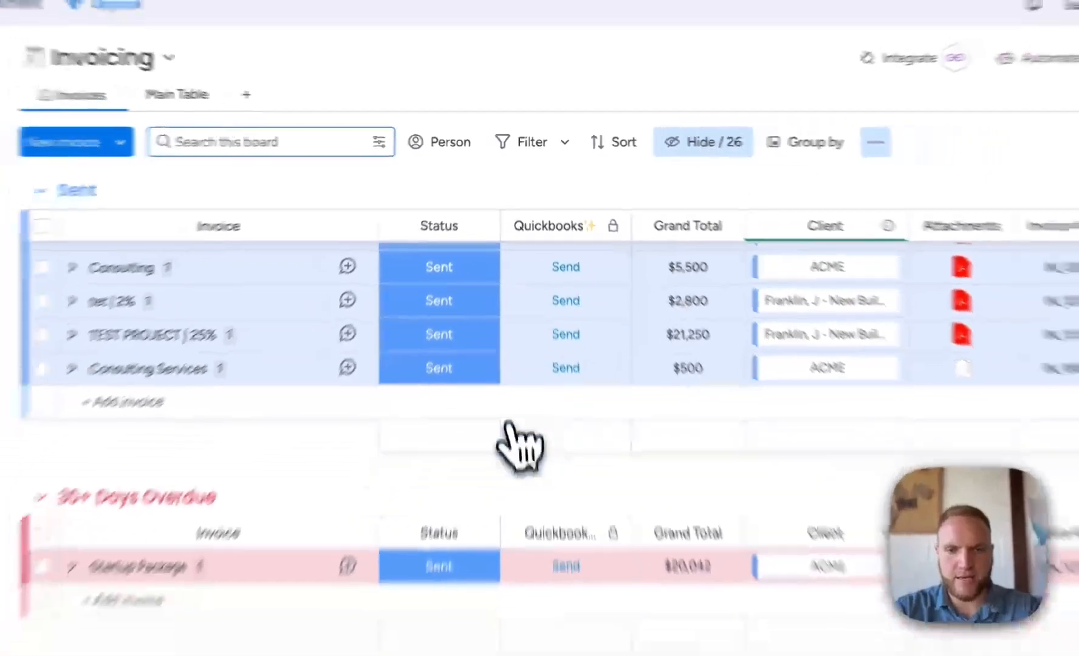
pyautogui.scroll(1, 509, 424)
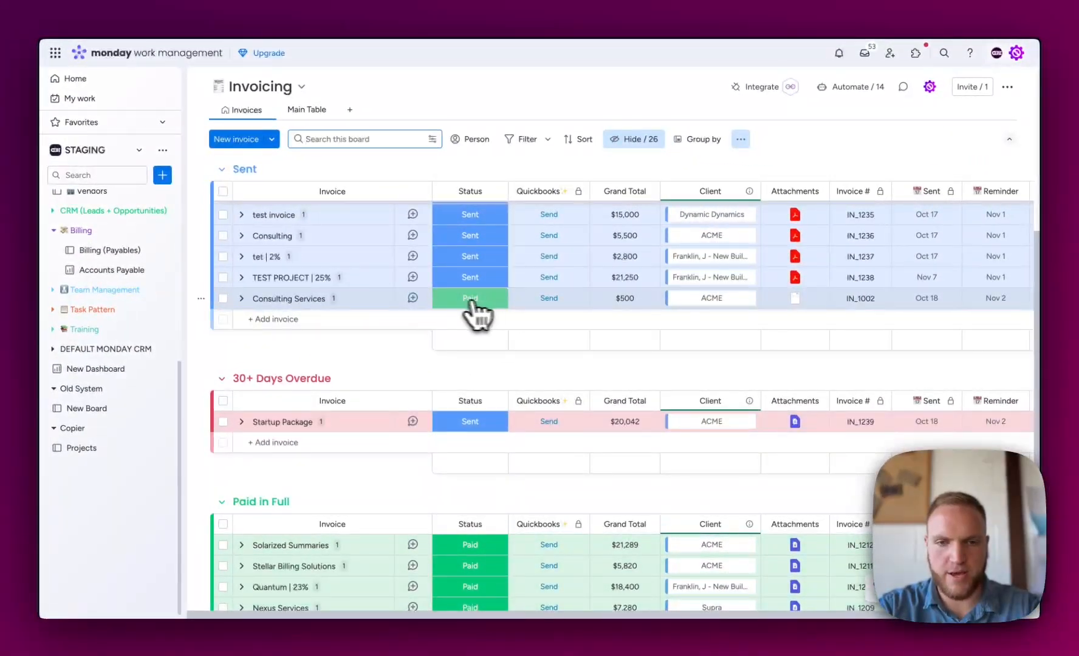
pyautogui.scroll(-1, 489, 307)
pyautogui.scroll(-2, 411, 296)
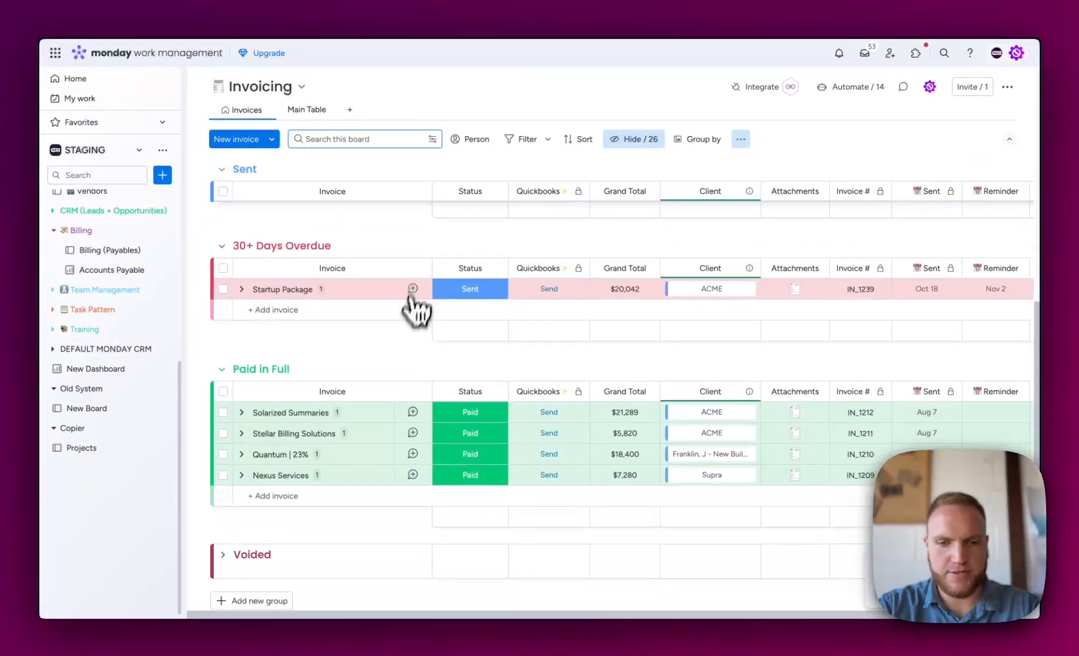
pyautogui.scroll(-2, 462, 486)
pyautogui.hscroll(2, 668, 498)
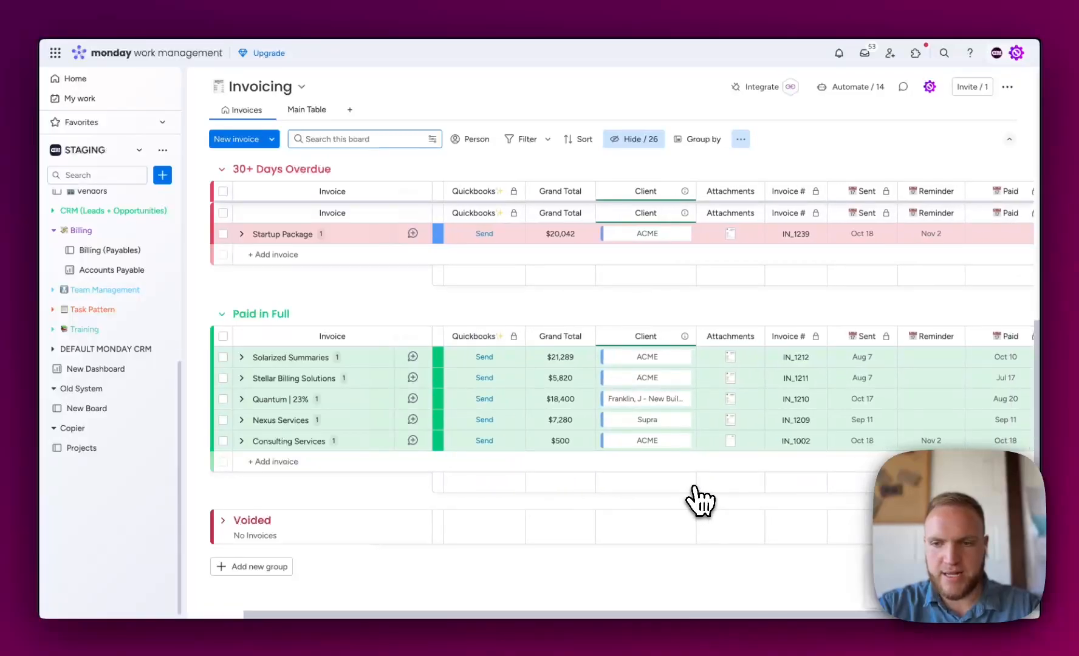
pyautogui.hscroll(2, 705, 496)
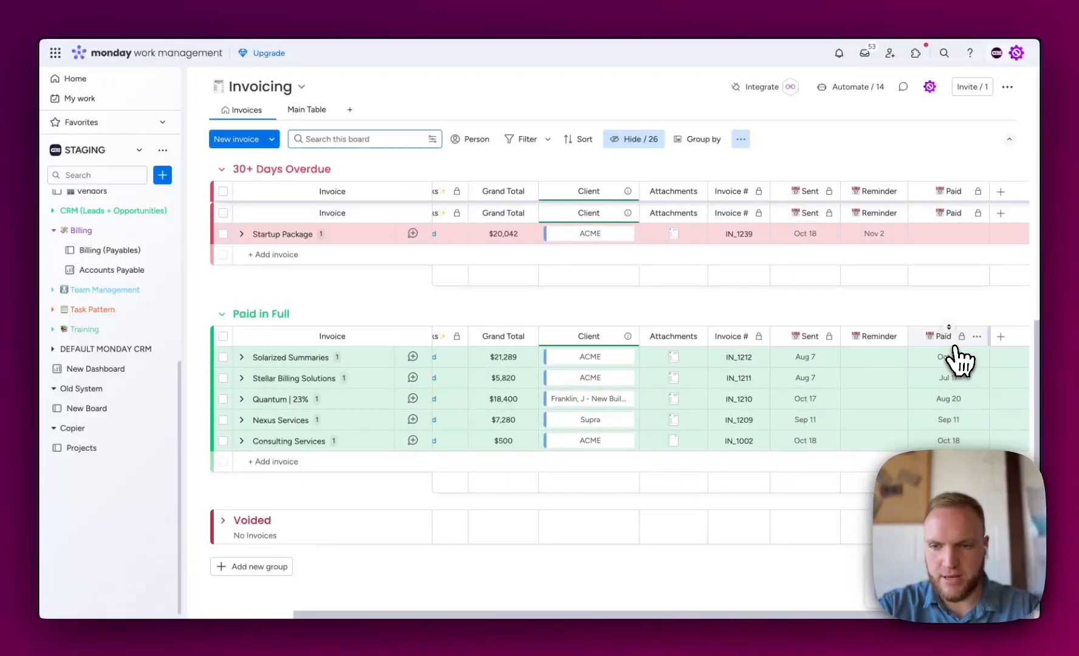
pyautogui.hscroll(-4, 922, 443)
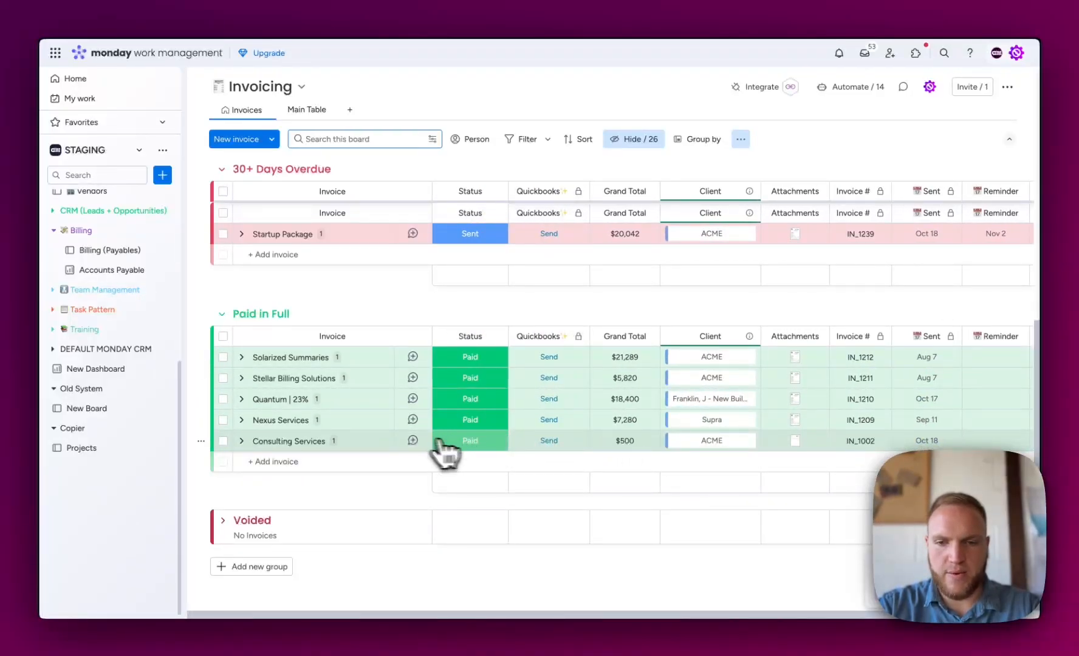
pyautogui.scroll(1, 705, 451)
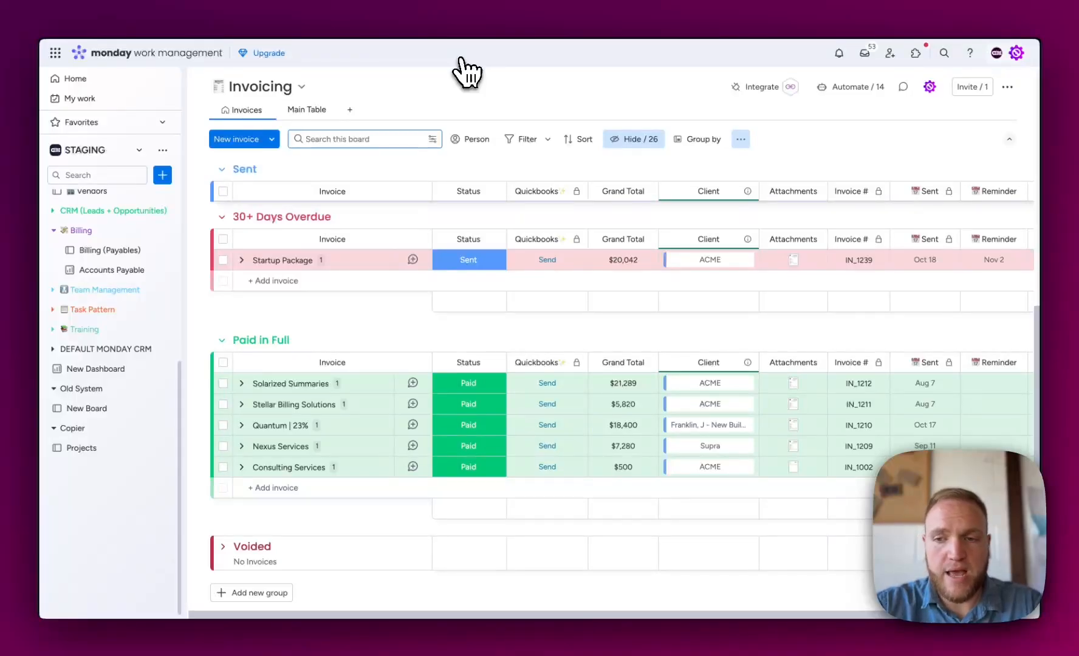
pyautogui.hscroll(3, 944, 385)
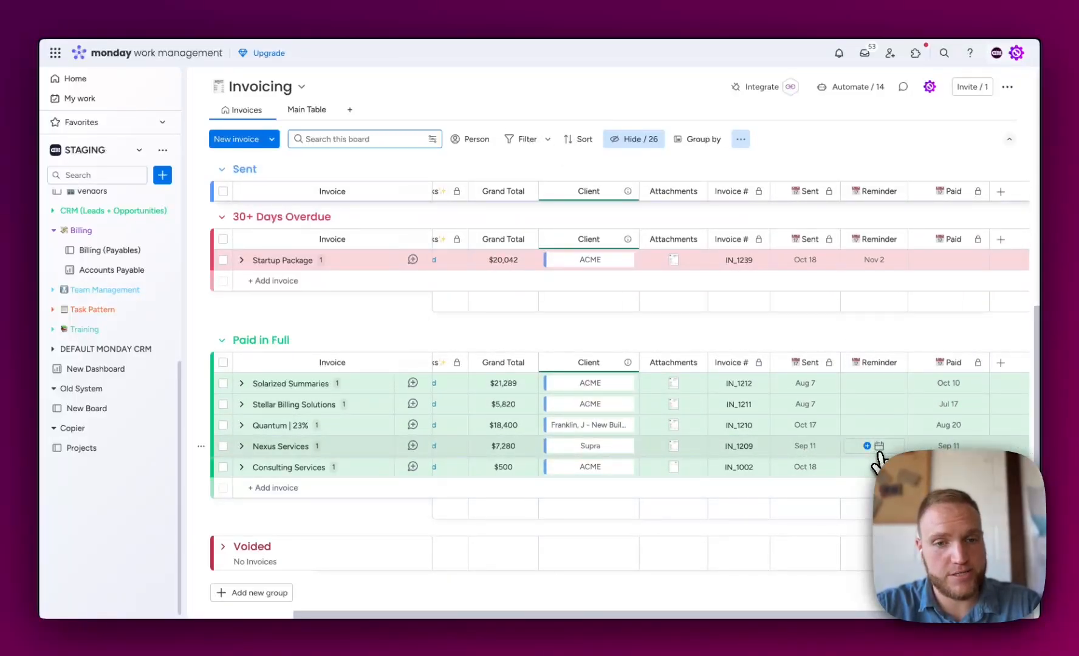
pyautogui.hscroll(-3, 879, 462)
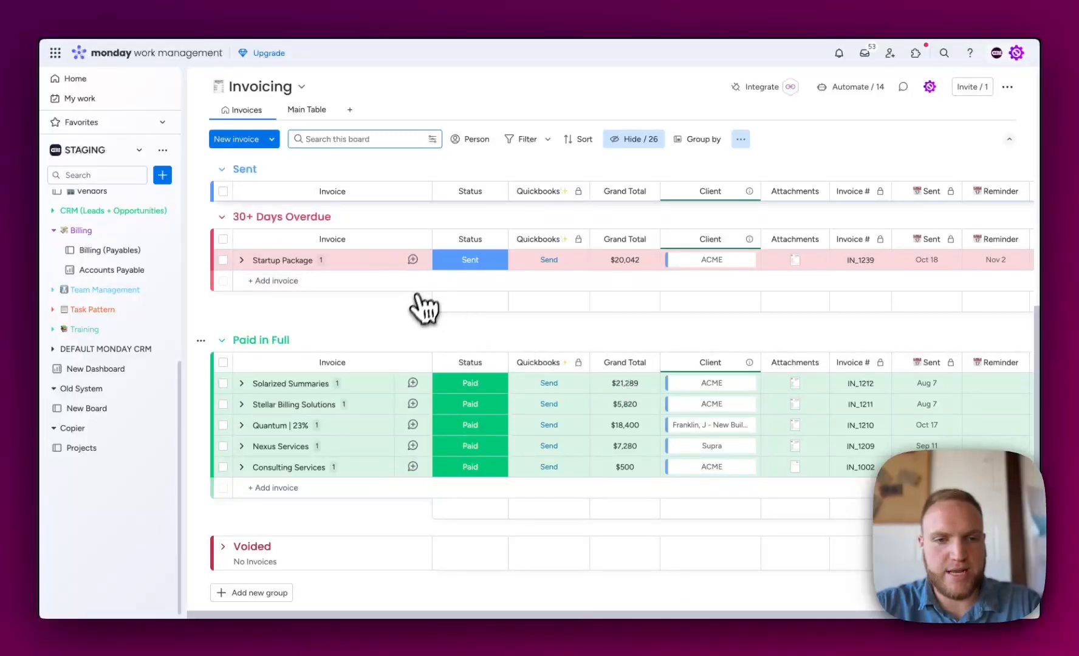
pyautogui.scroll(2, 420, 328)
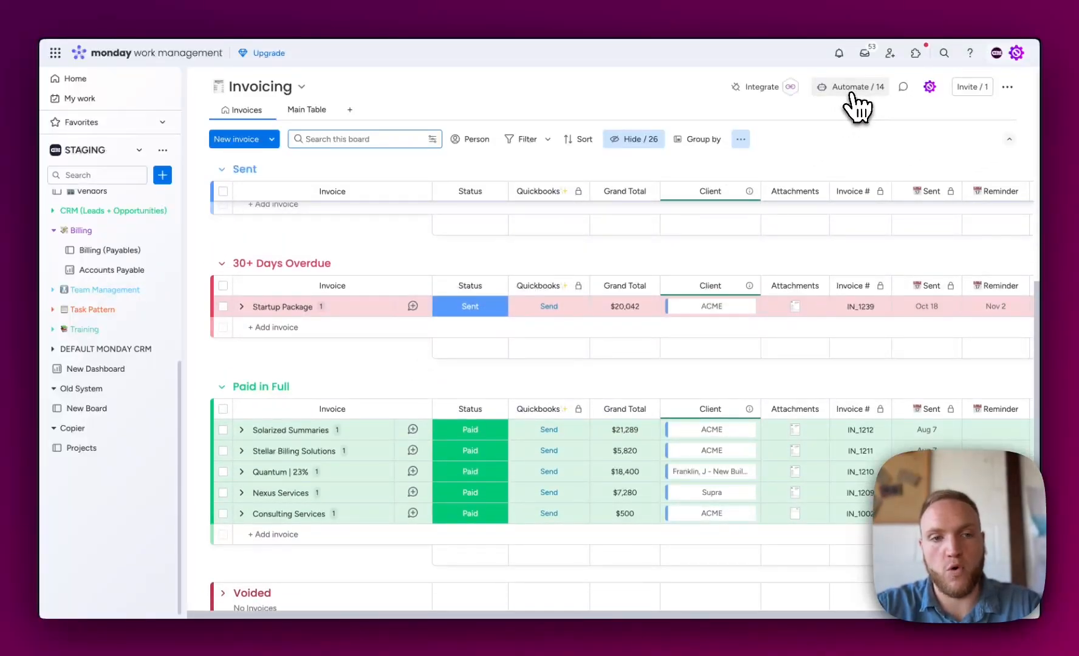
pyautogui.scroll(5, 135, 364)
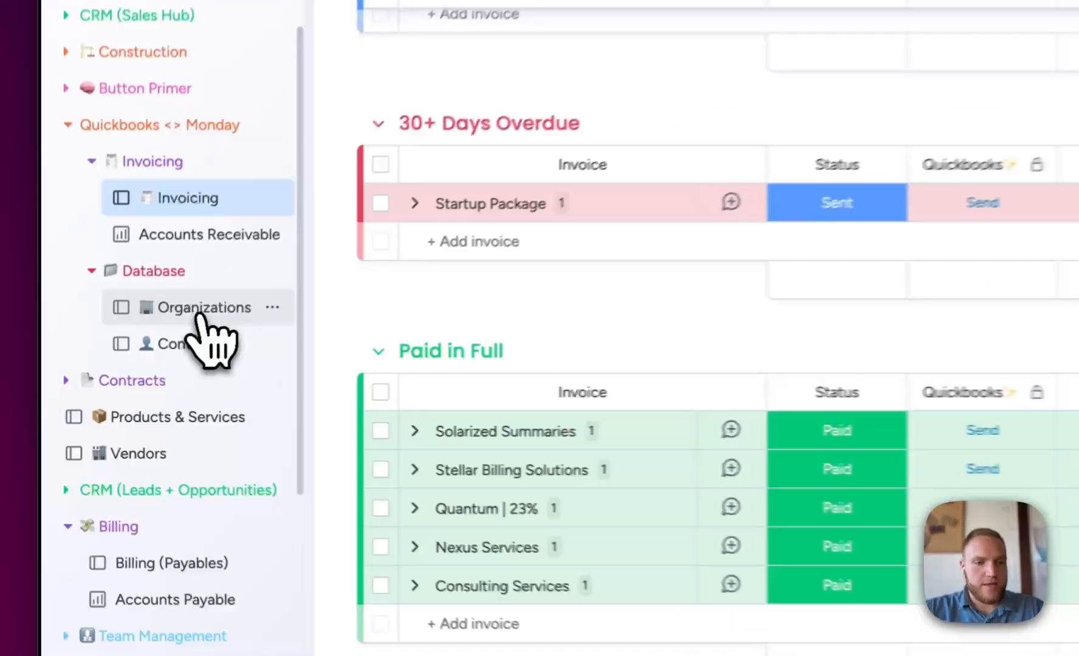
# - Open the Organizations board and set Dynamic Dynamics' legal name to "Dynamic Dynamics, LLC"
pyautogui.click(124, 363)
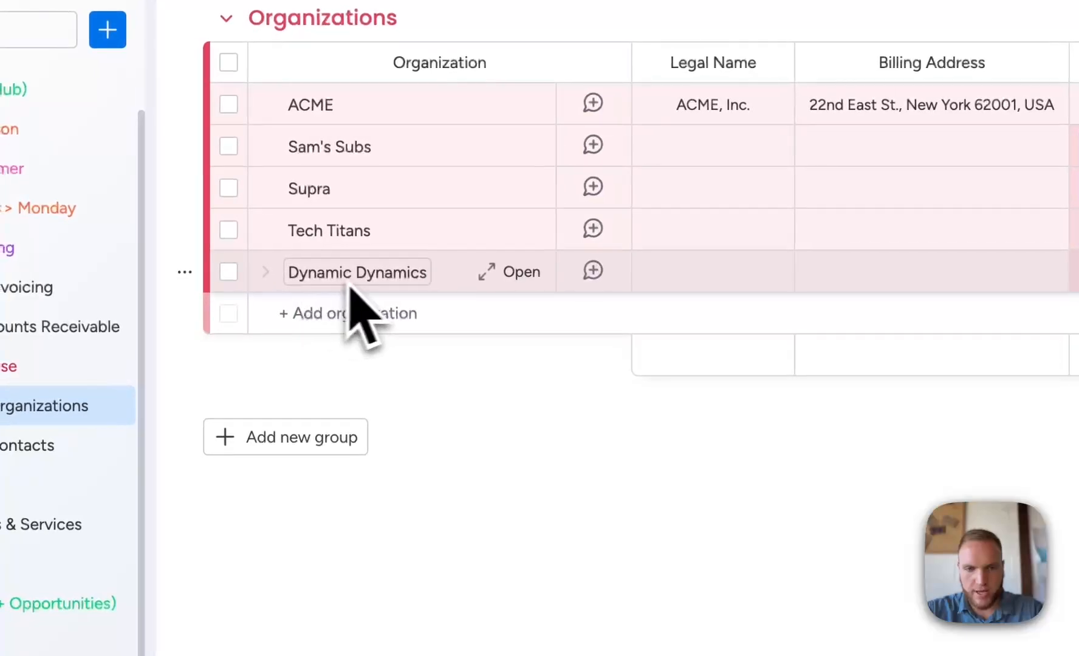
pyautogui.click(718, 283)
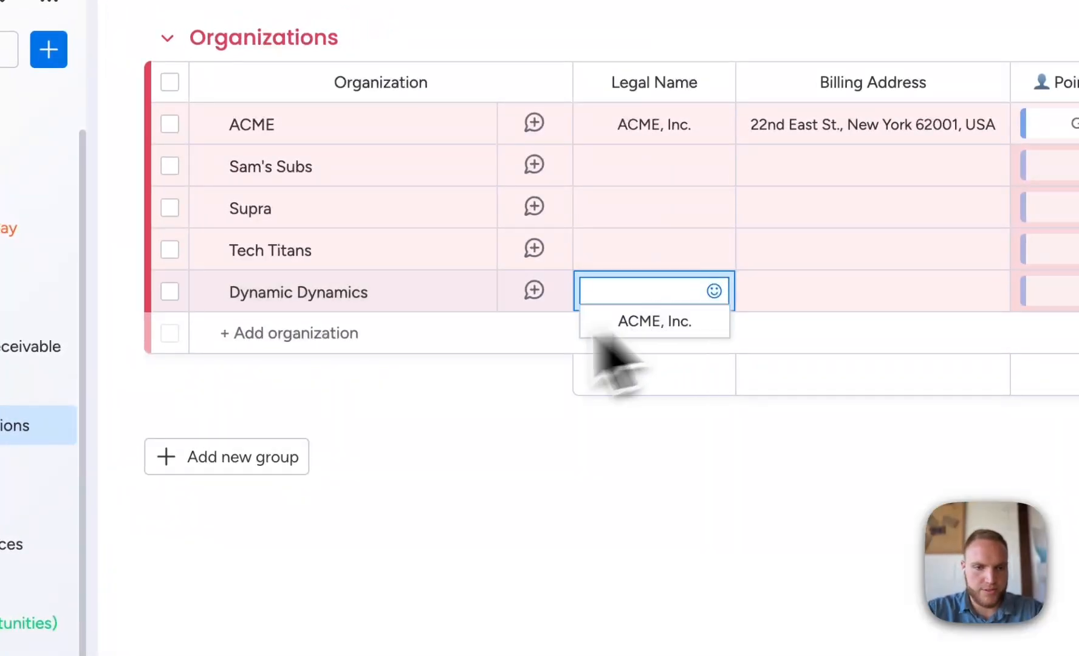
pyautogui.tripleClick(248, 290)
pyautogui.hotkey('ctrl', 'c')
pyautogui.click(665, 289)
pyautogui.click(734, 316)
pyautogui.hotkey('ctrl', 'v')
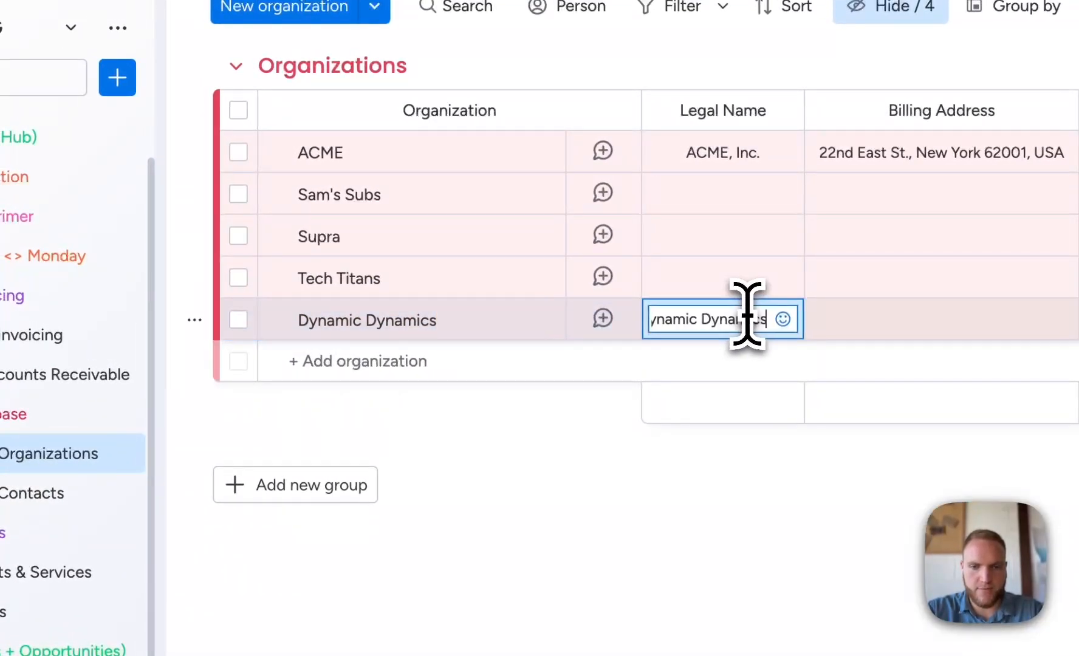
pyautogui.write(', LLC')
pyautogui.press('Return')
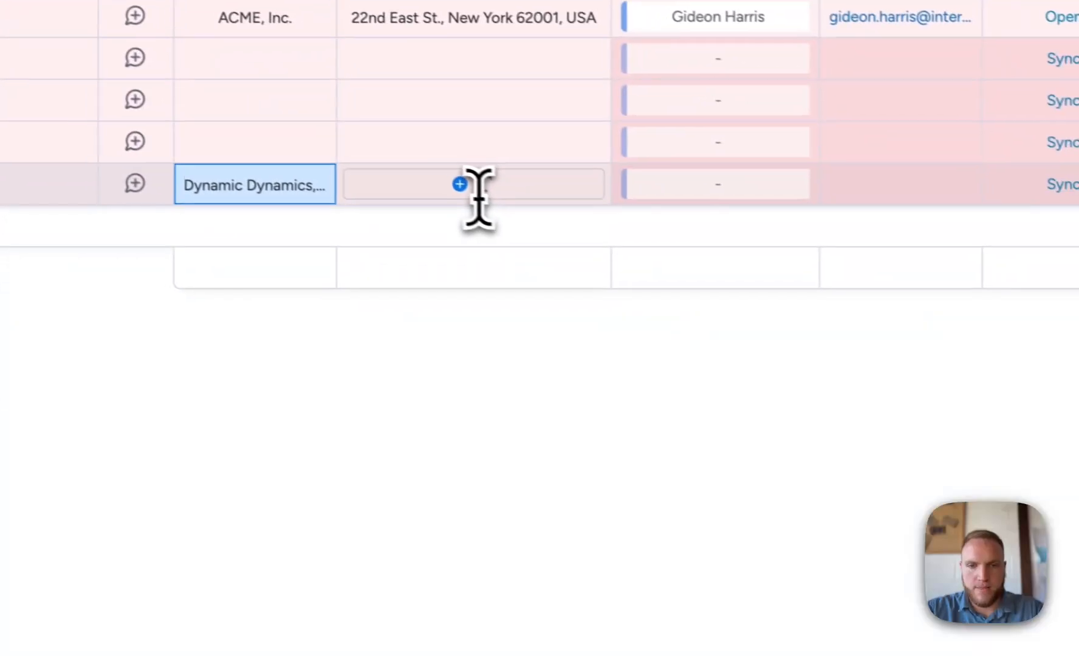
# - Enter 123 Real Place Drive as Dynamic Dynamics' billing address
pyautogui.click(946, 333)
pyautogui.write('2')
pyautogui.press('BackSpace')
pyautogui.write('123 Real Place Drive')
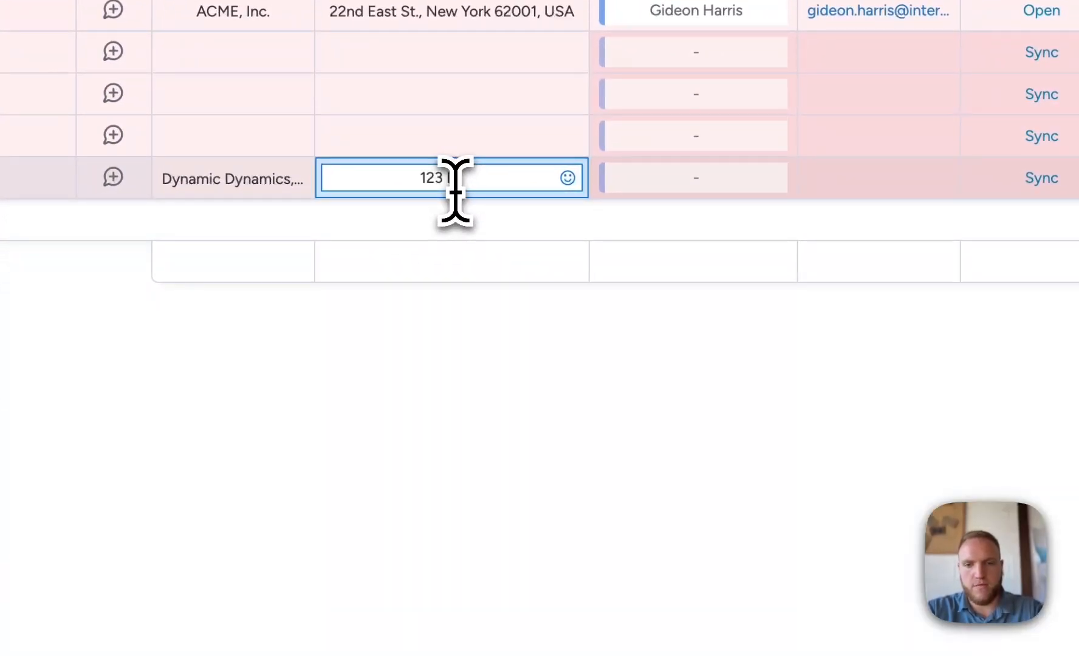
# - Create a new contact from the point-of-contact picker and fill in the contact's primary e-mail
pyautogui.click(708, 180)
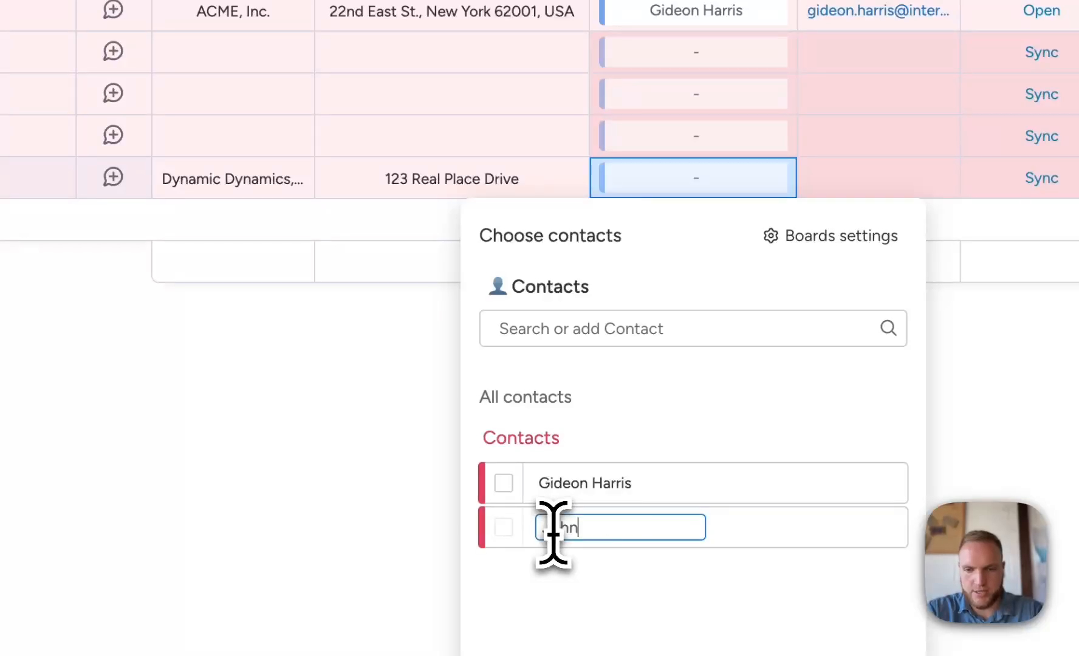
pyautogui.press('Return')
pyautogui.click(578, 530)
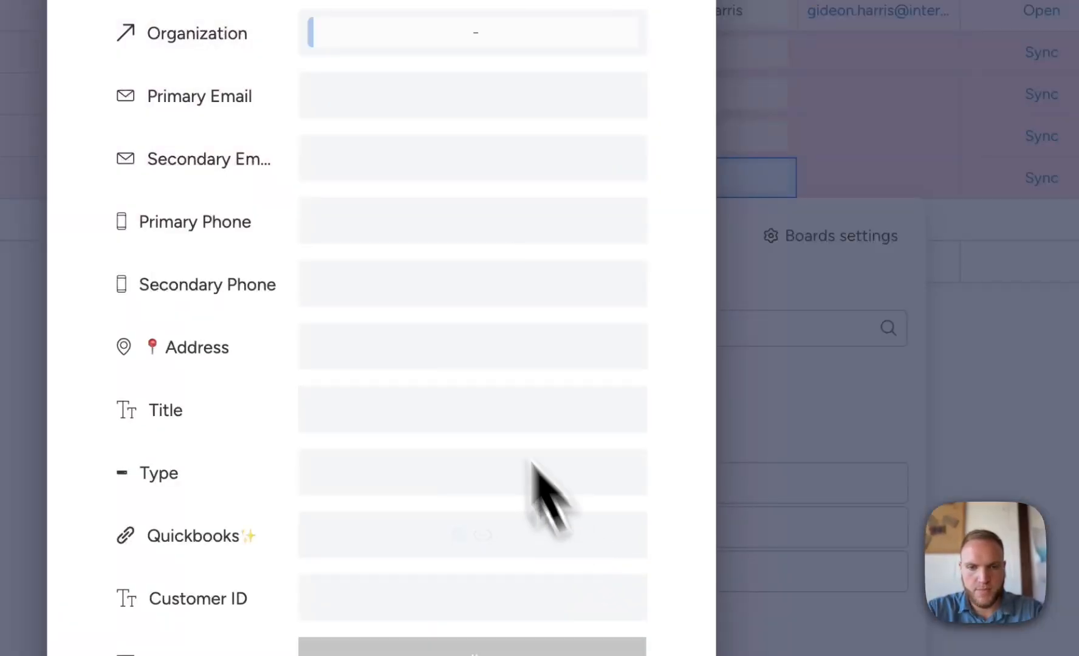
pyautogui.click(450, 97)
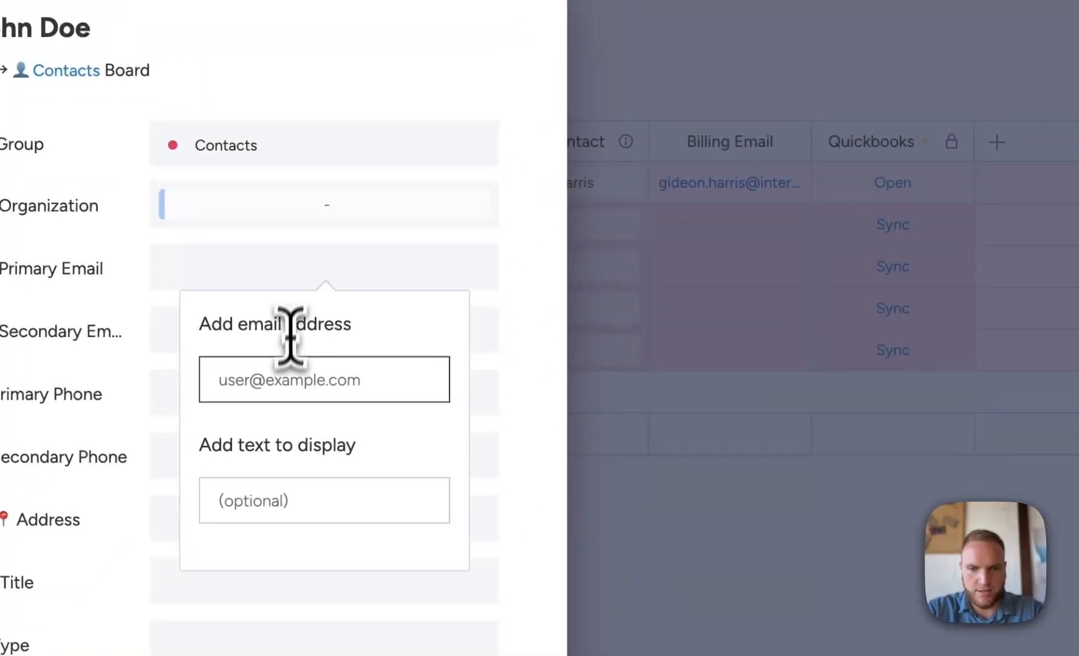
pyautogui.click(287, 365)
pyautogui.write('john.doe@gmail.com')
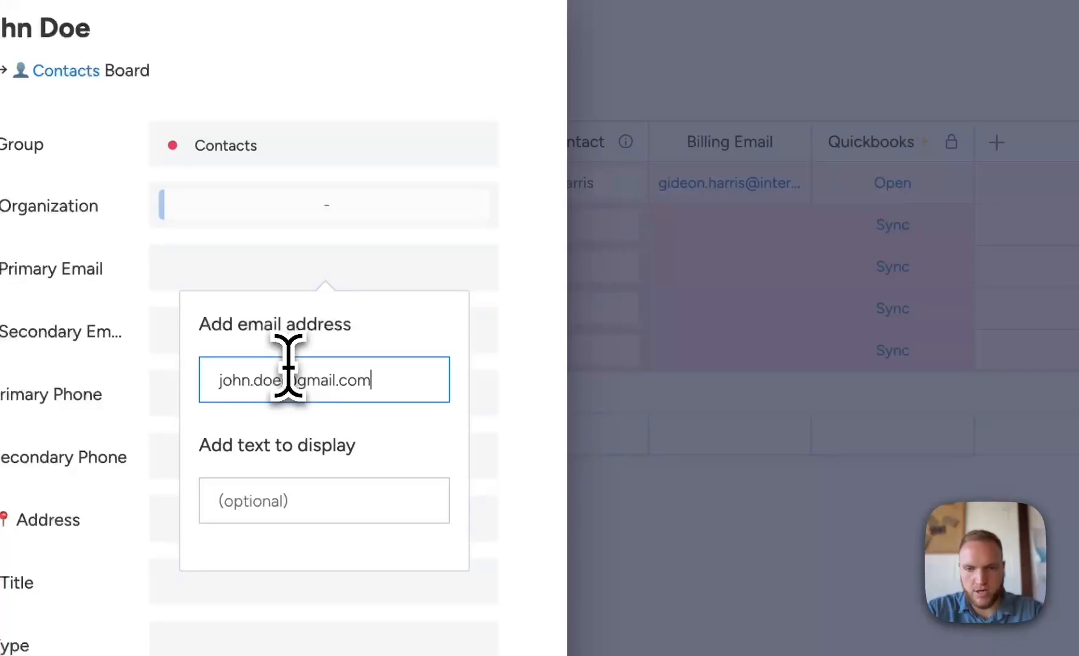
pyautogui.press('Return')
pyautogui.click(699, 425)
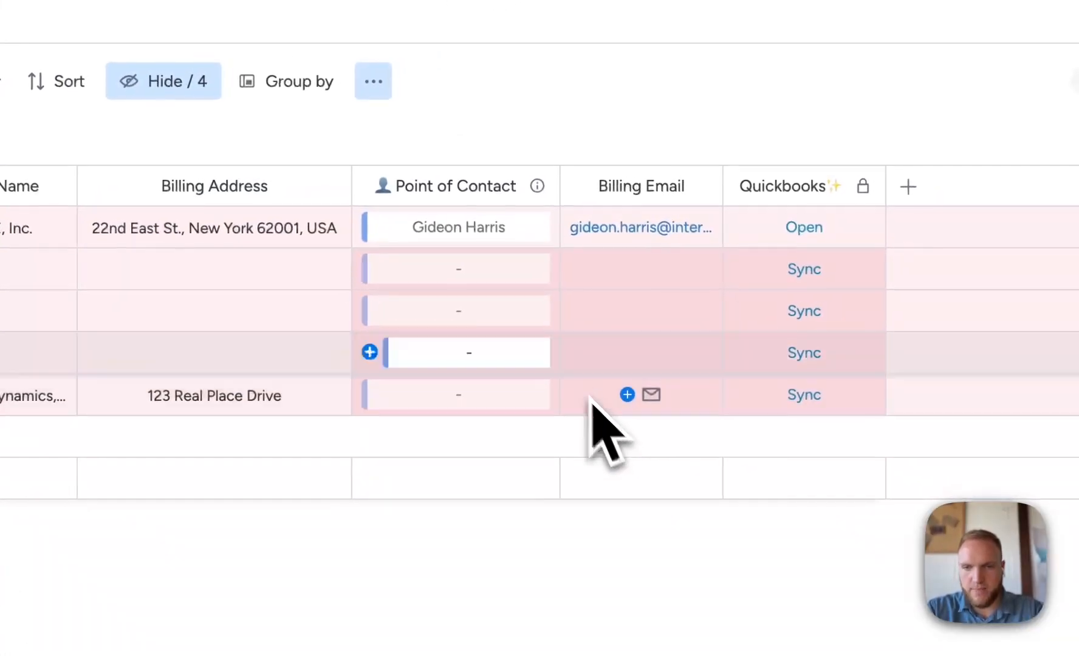
# - Assign the new contact as Dynamic Dynamics' point of contact and fill in the contact's billing e-mail
pyautogui.click(373, 398)
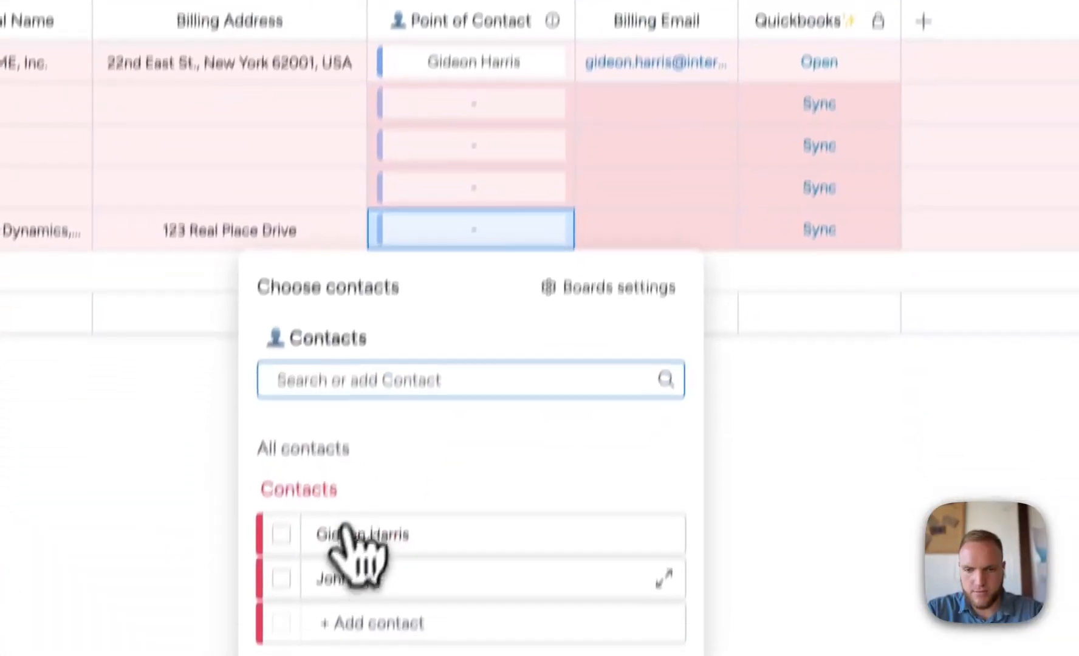
pyautogui.click(282, 577)
pyautogui.click(623, 166)
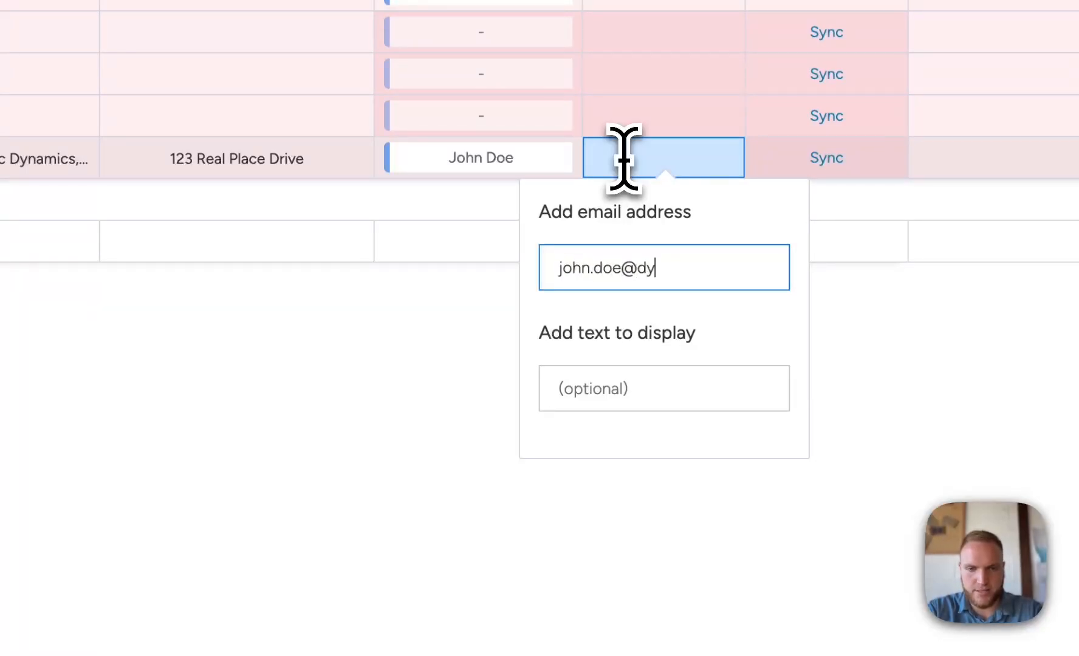
pyautogui.press('Return')
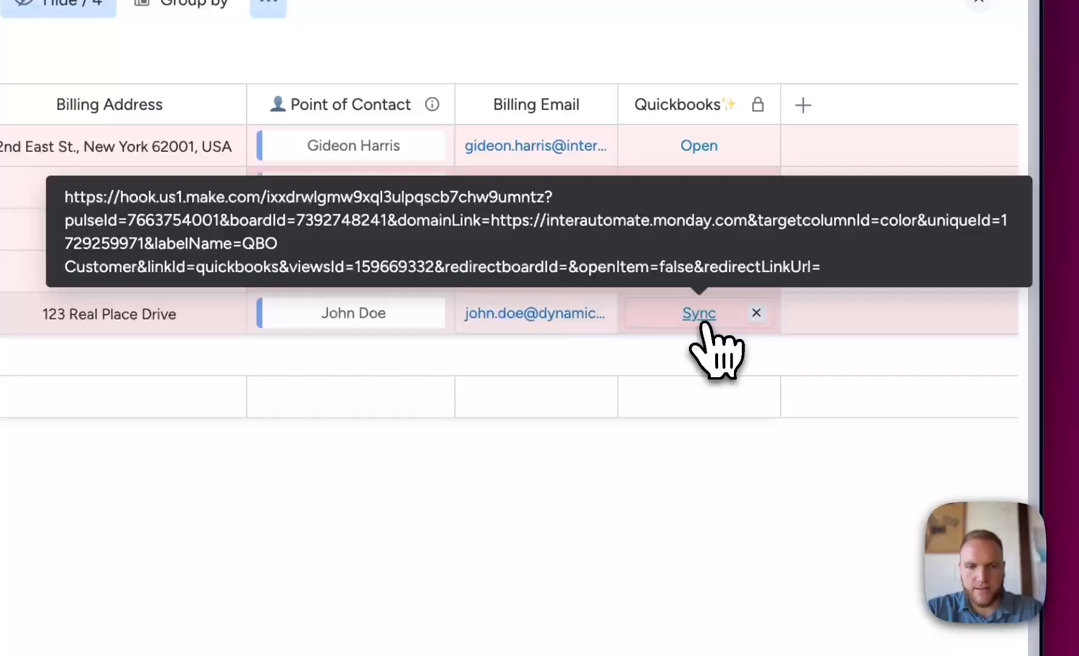
pyautogui.click(704, 323)
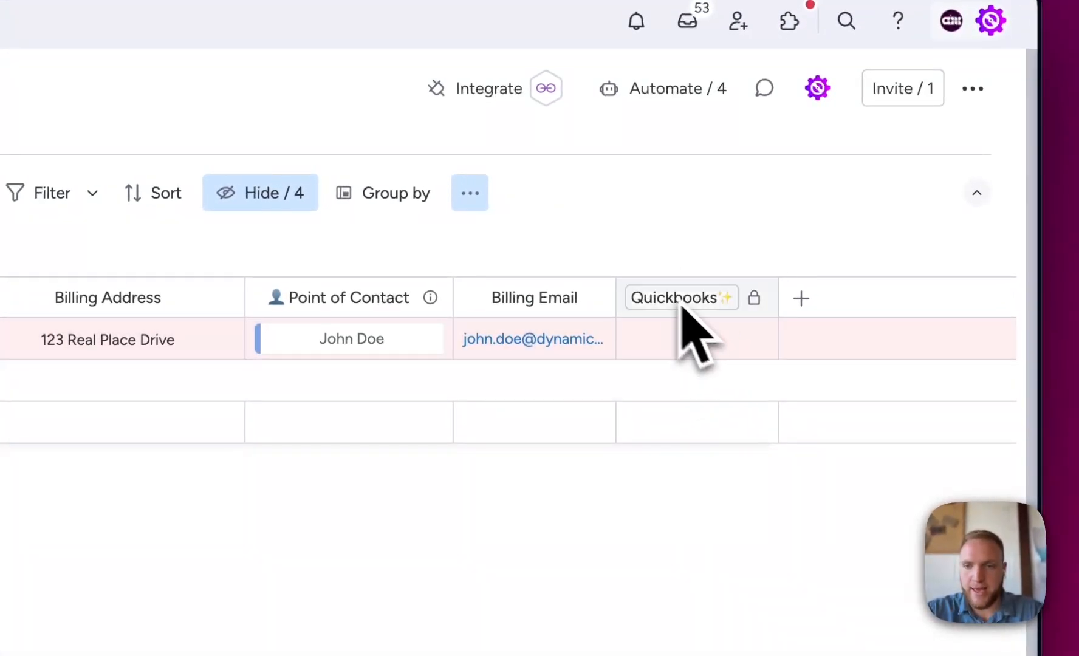
# - Sync Dynamic Dynamics to QuickBooks and review the customer's company name, billing address and e-mail there
pyautogui.click(697, 339)
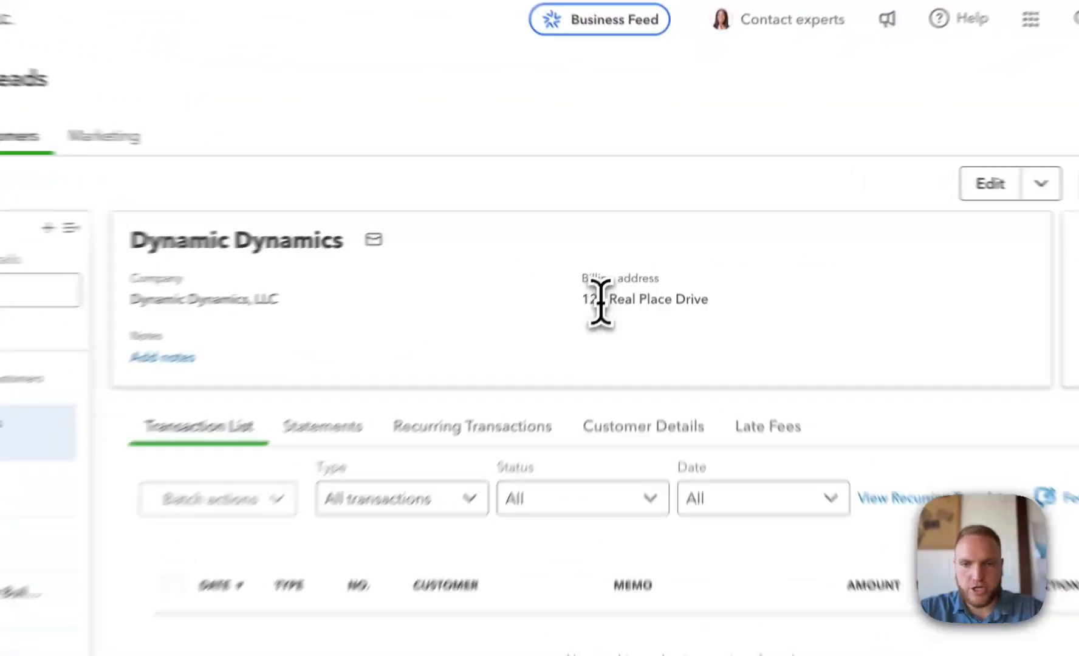
pyautogui.moveTo(625, 225); pyautogui.dragTo(738, 231)
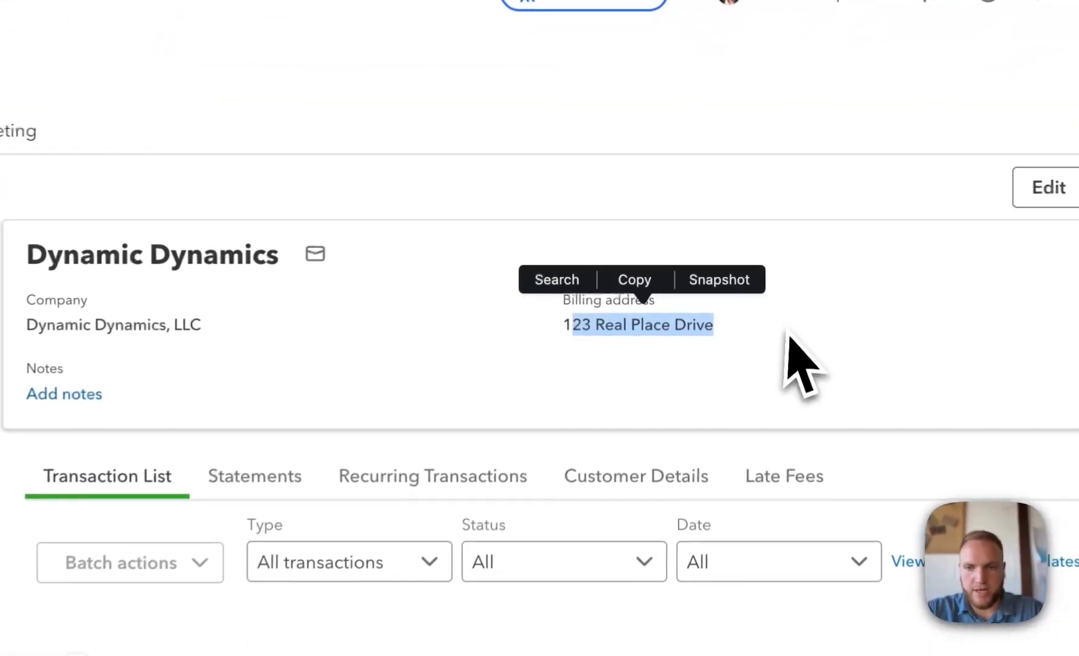
pyautogui.tripleClick(175, 325)
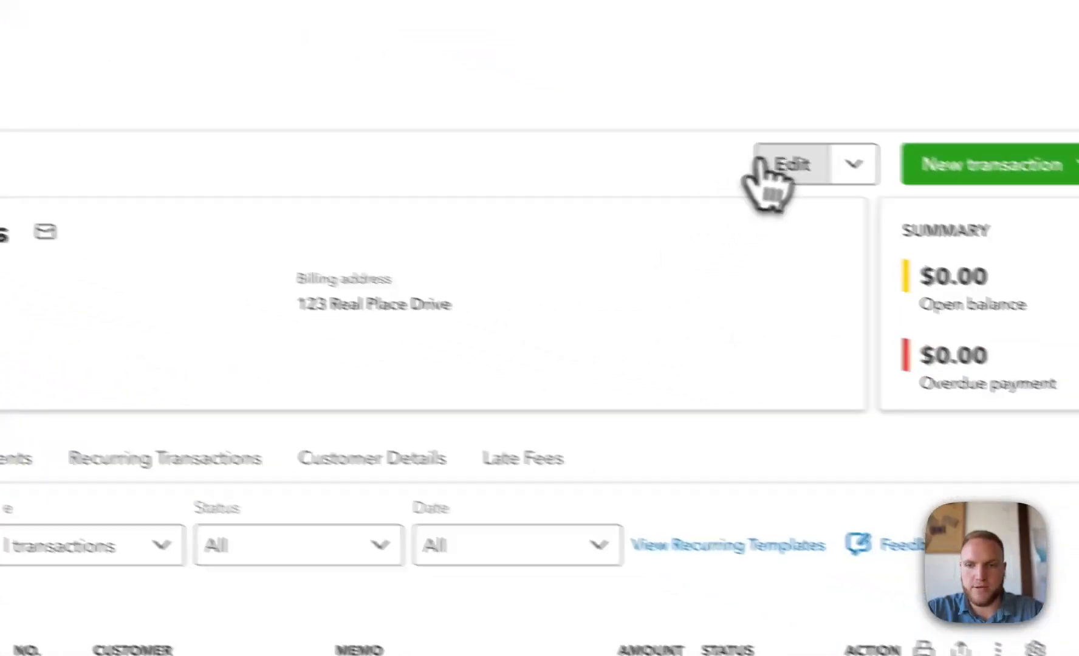
pyautogui.click(762, 164)
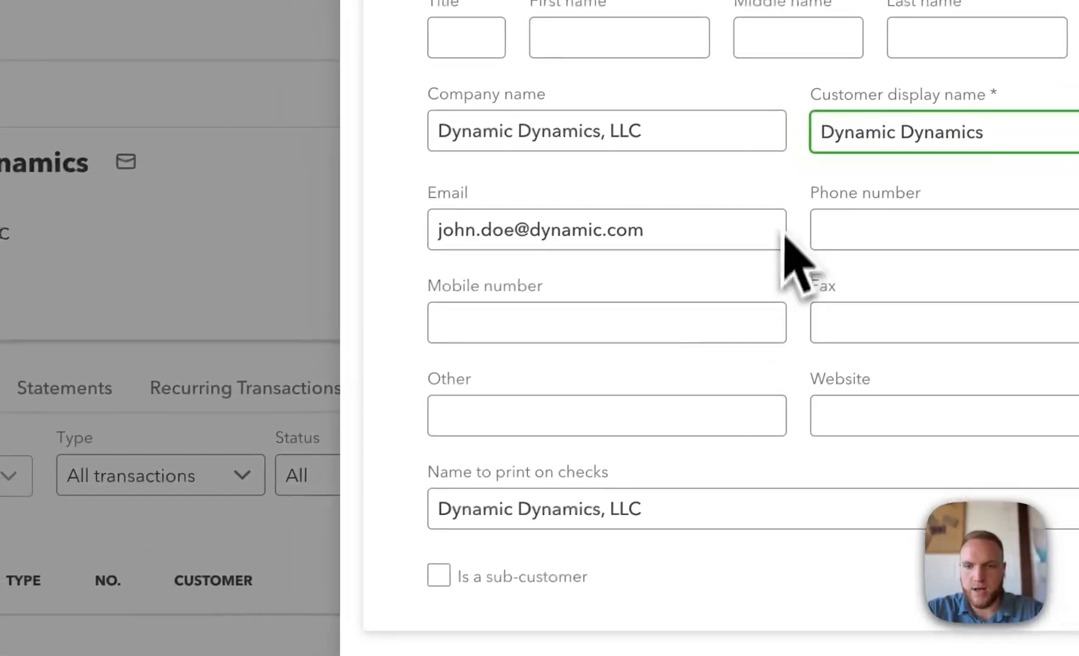
# - Examine the Ember Package invoice's Client picker, switching its connected board between Organizations and Projects
pyautogui.click(463, 237)
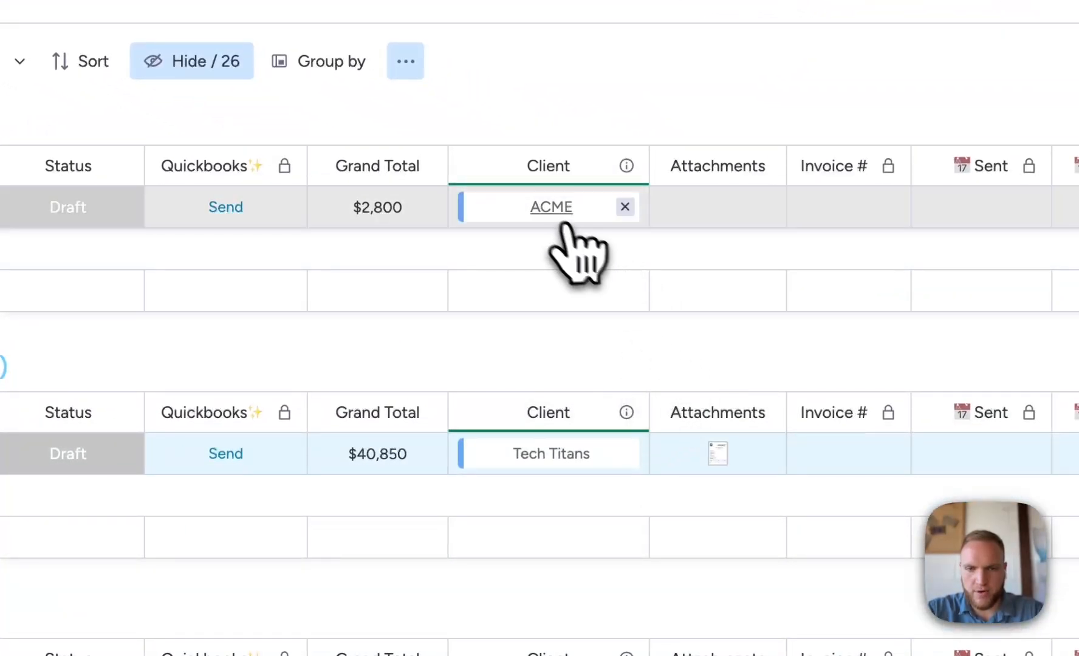
pyautogui.click(624, 208)
pyautogui.click(557, 223)
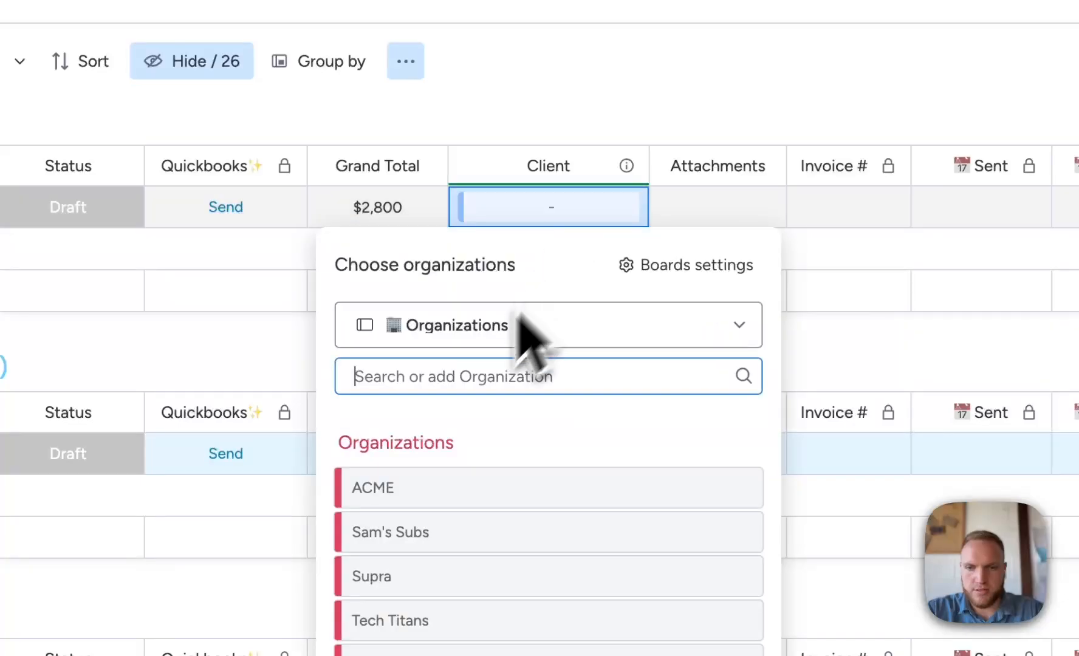
pyautogui.click(450, 332)
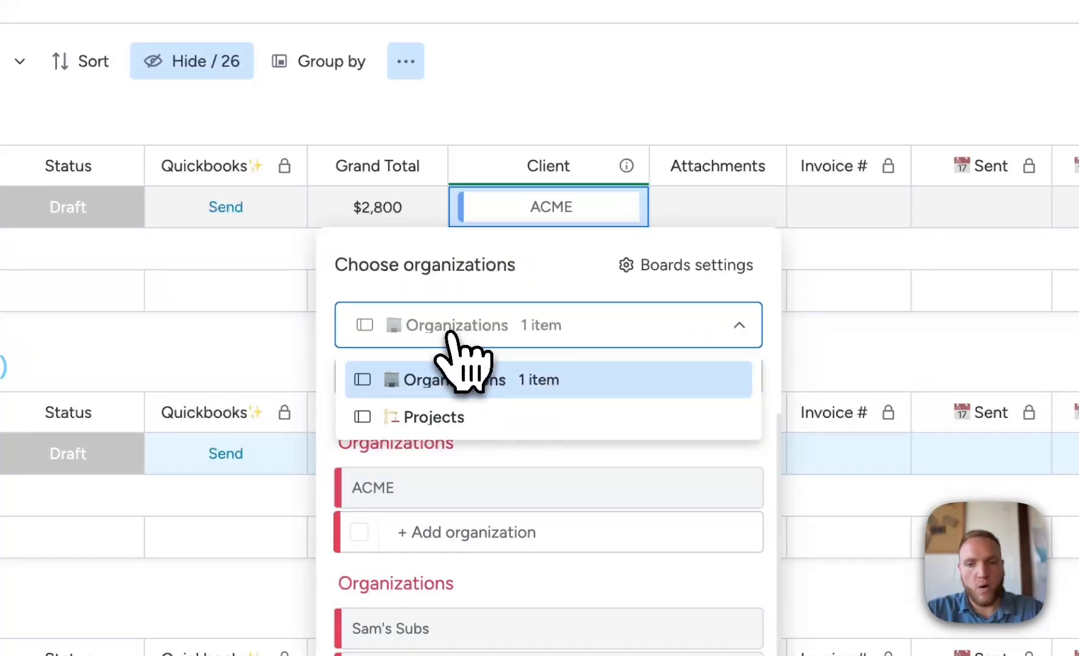
pyautogui.click(415, 419)
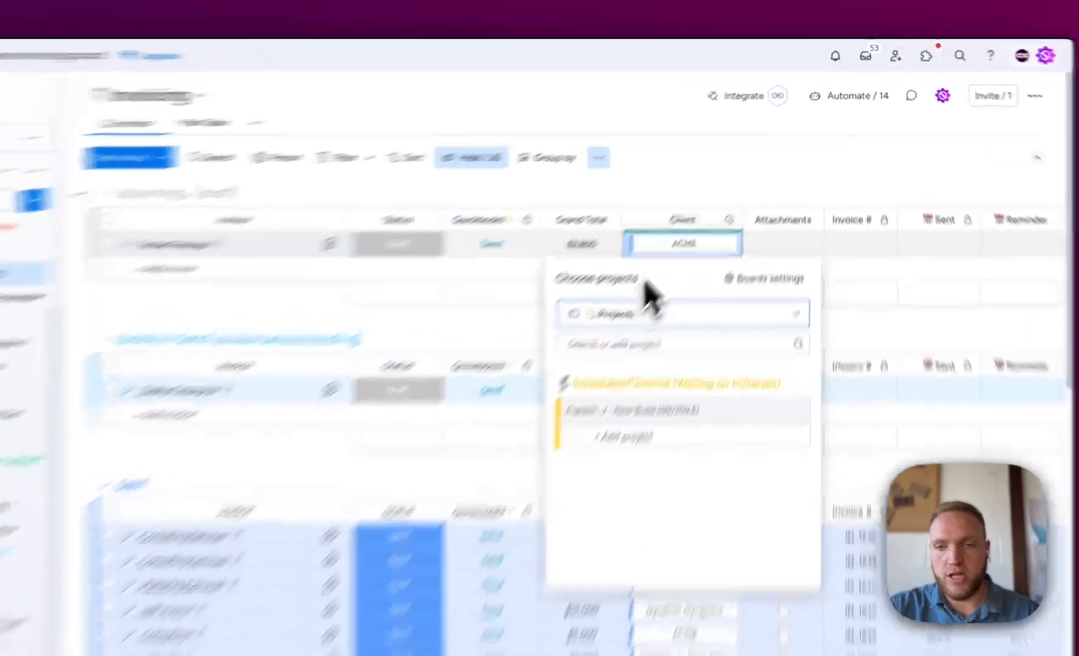
pyautogui.click(719, 155)
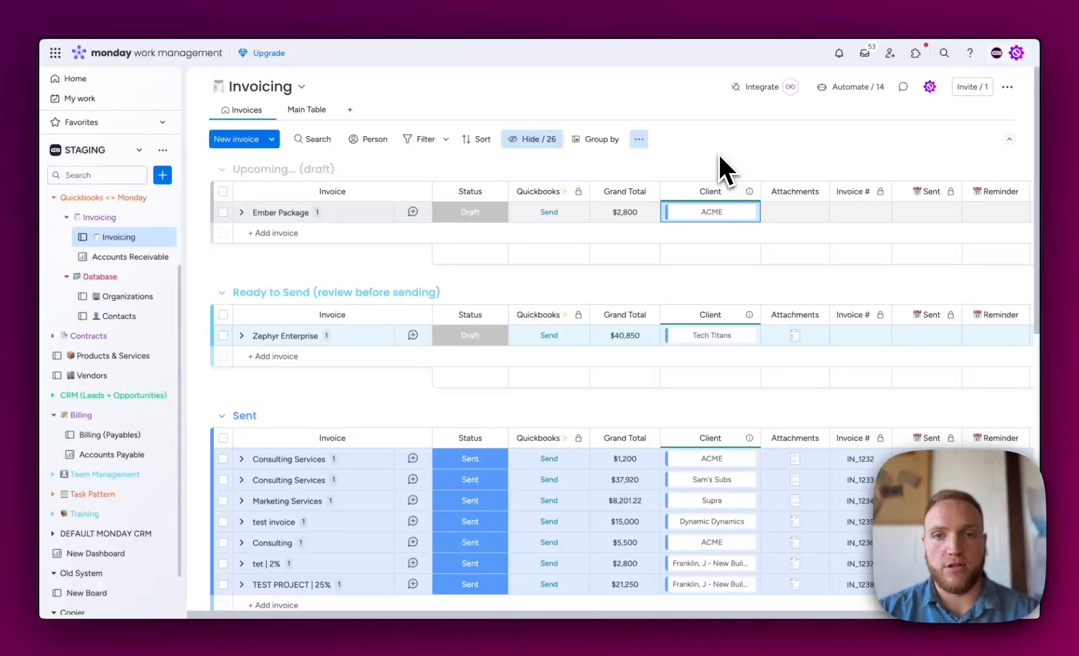
# - Switch to Make and open the diagram of the Organizations Create Quickbooks Customer scenario
pyautogui.click(122, 7)
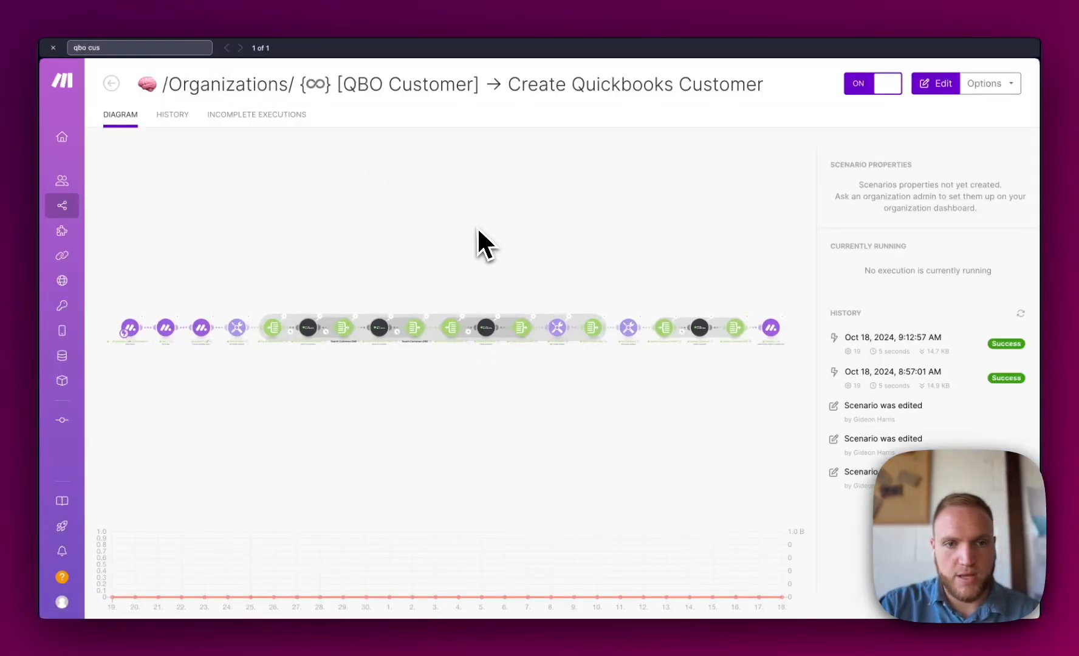
pyautogui.click(473, 335)
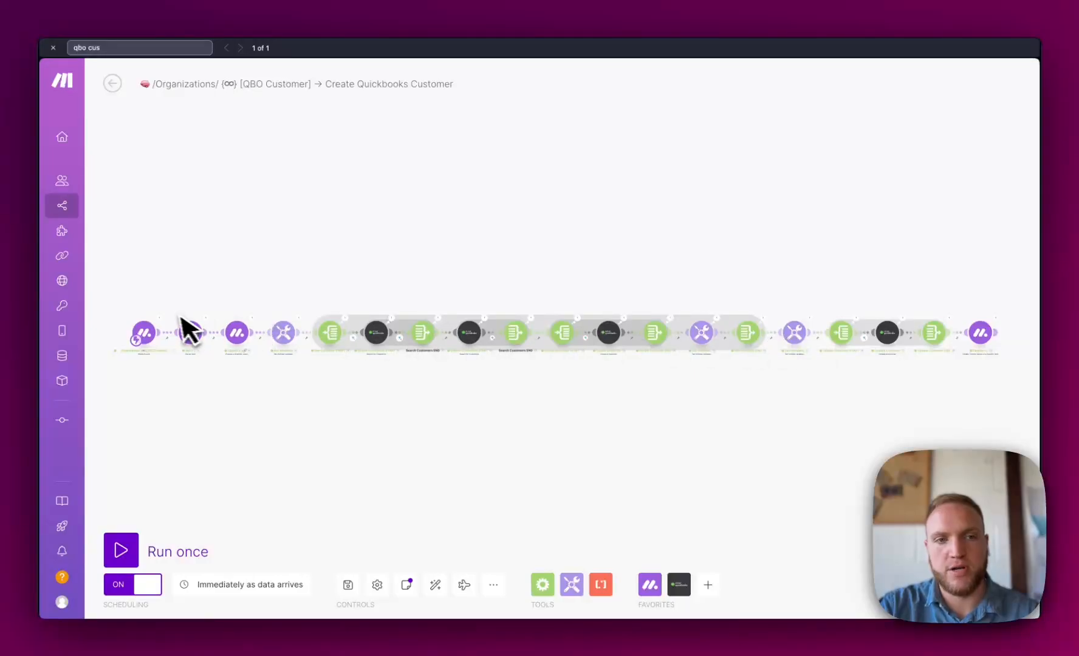
# - Open the diagram of the Send Invoice → Create and Send Quickbooks Invoice scenario
pyautogui.click(72, 210)
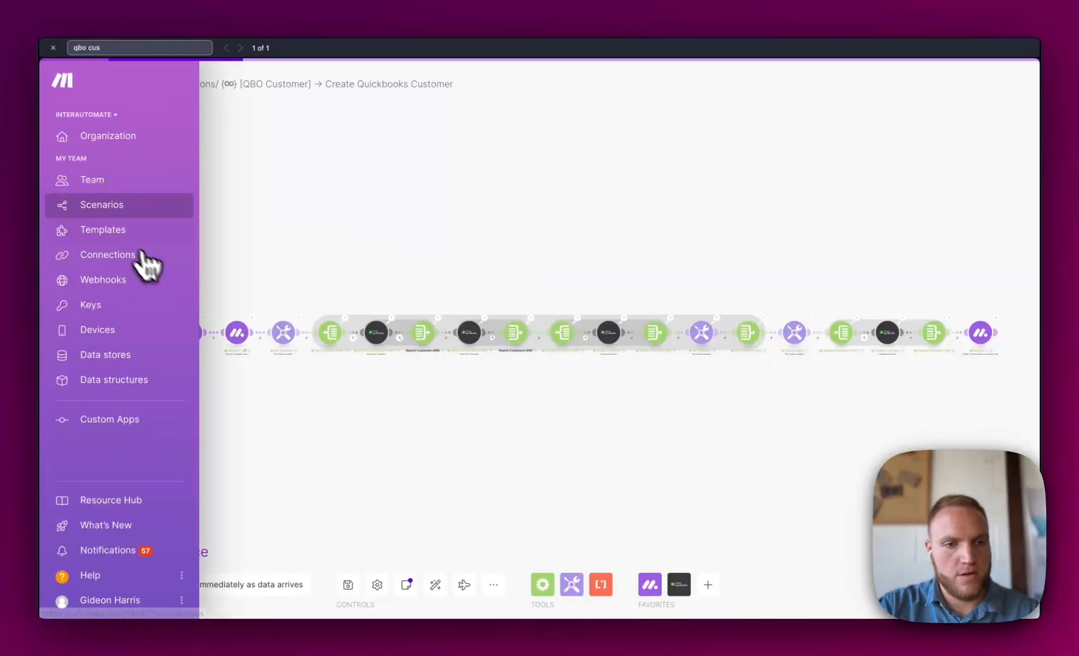
pyautogui.click(255, 271)
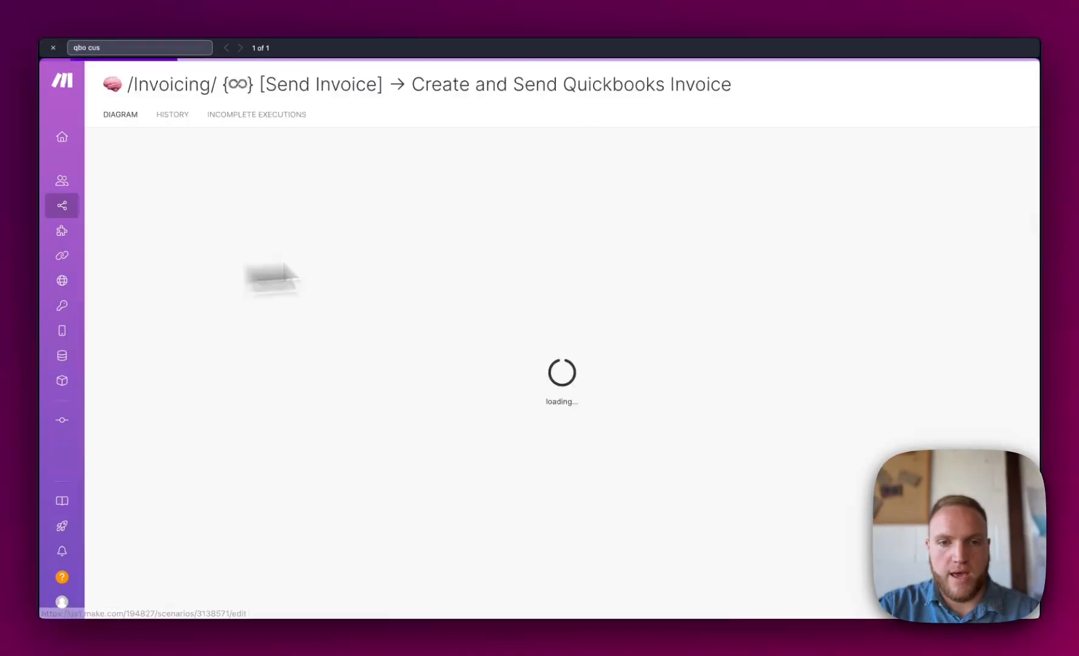
pyautogui.click(544, 307)
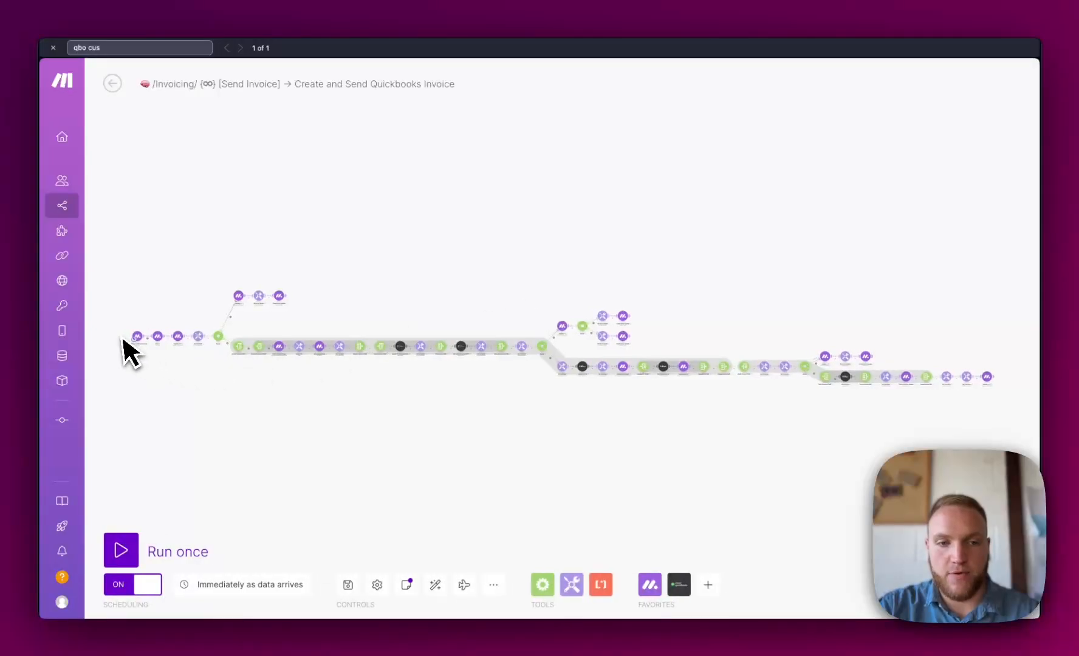